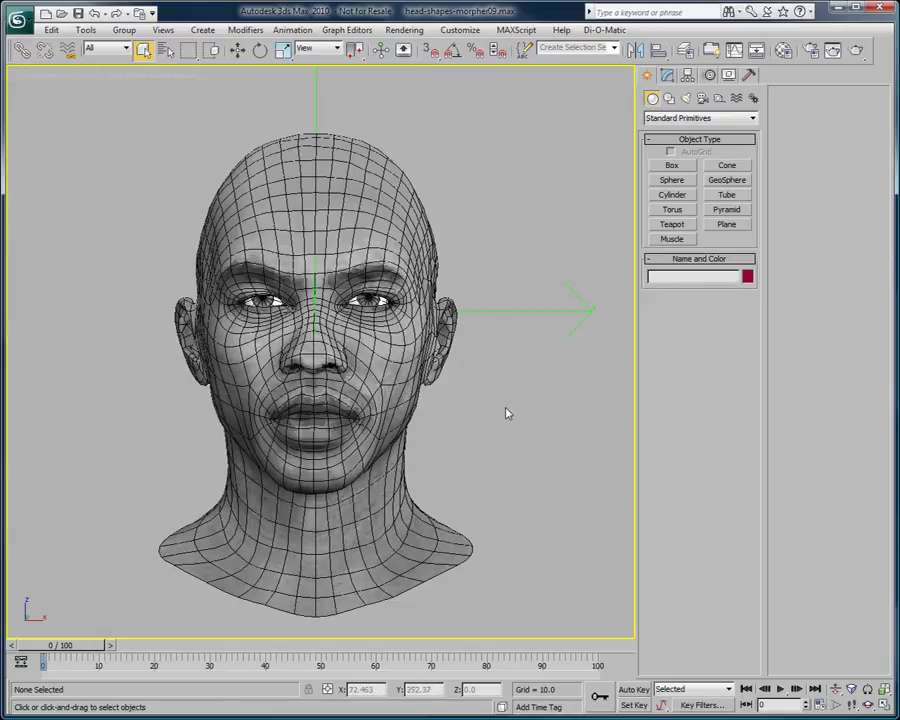
Recenter the view and inspect the rigged head's Morpher channels in its modifier stack, then deselect it
middle_click_drag(444, 390, 436, 394)
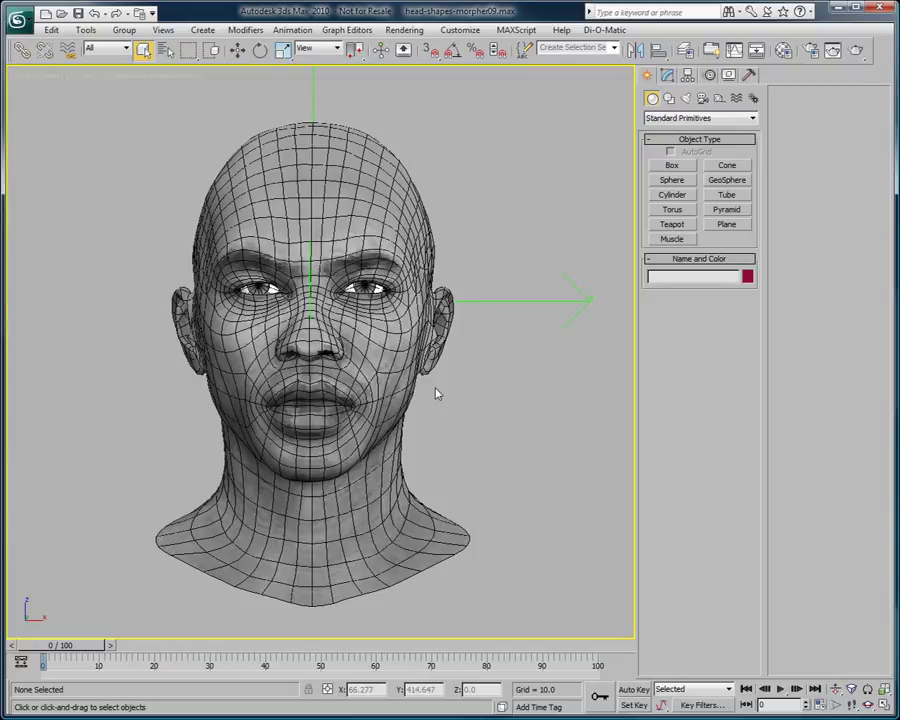
left_click(432, 350)
left_click(667, 75)
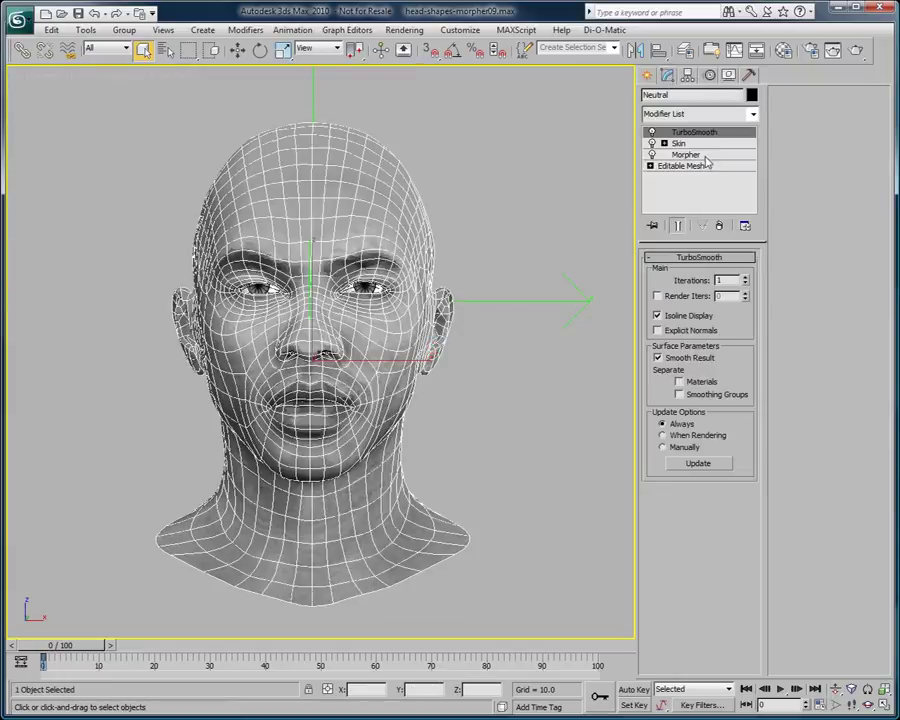
left_click(700, 156)
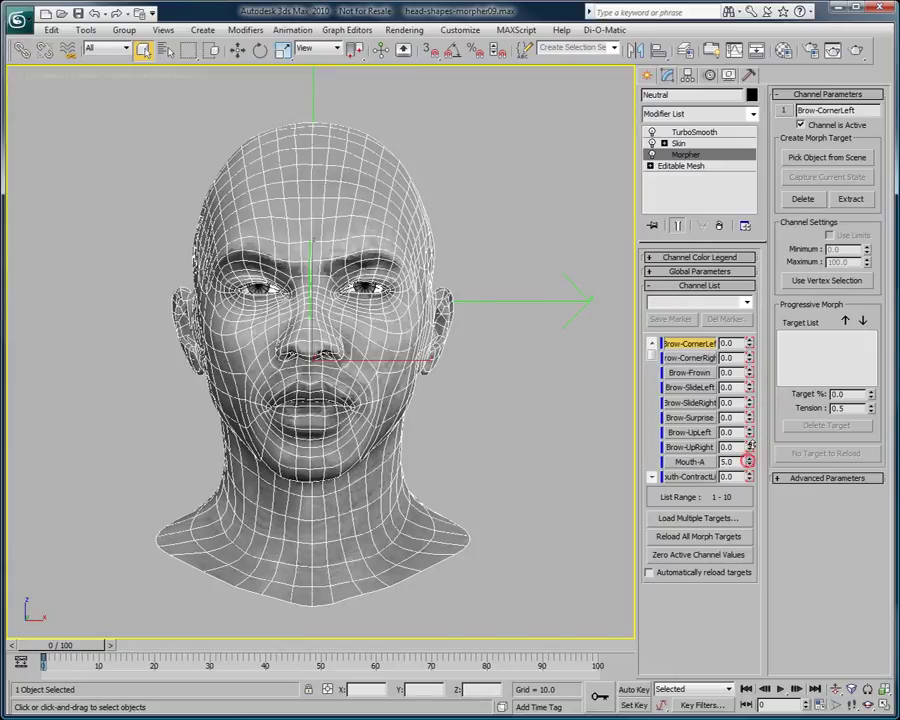
left_click(555, 438)
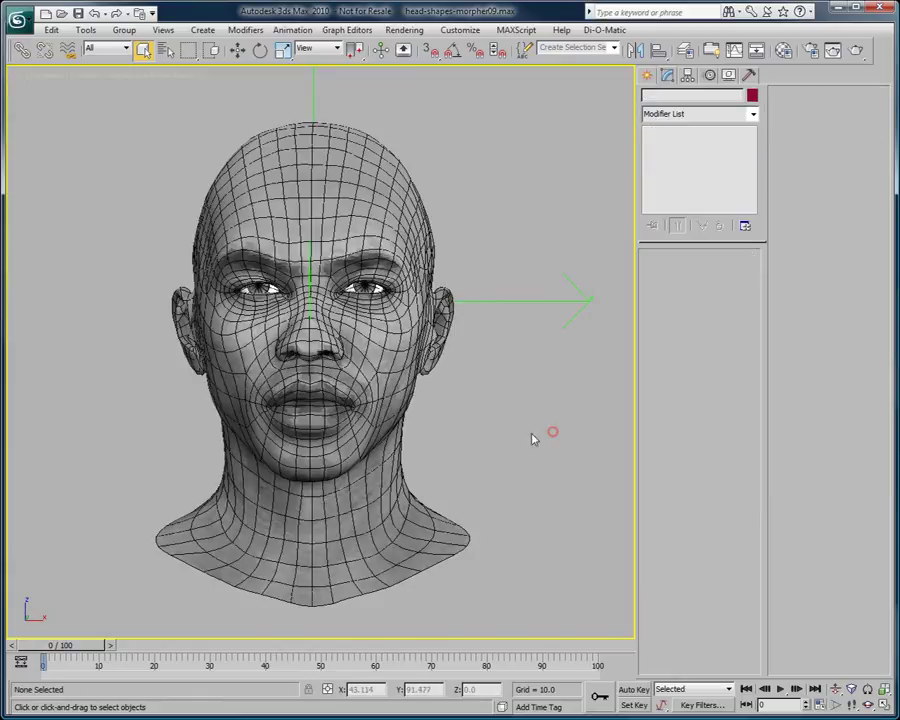
Import cool-animation.fbx with file units converted to Decimeters
left_click(18, 17)
left_click(47, 207)
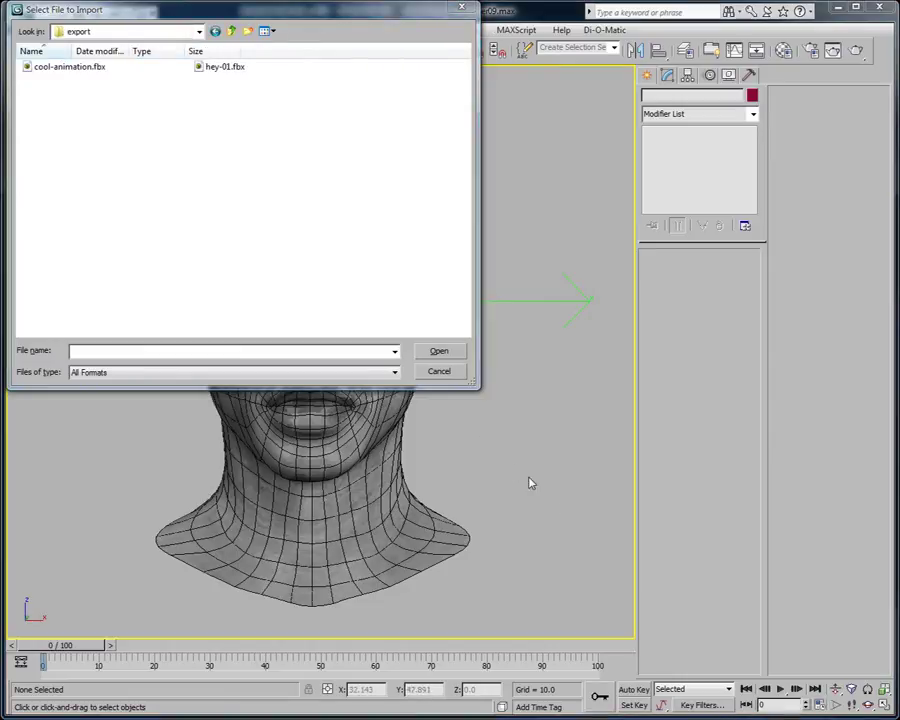
left_click(100, 67)
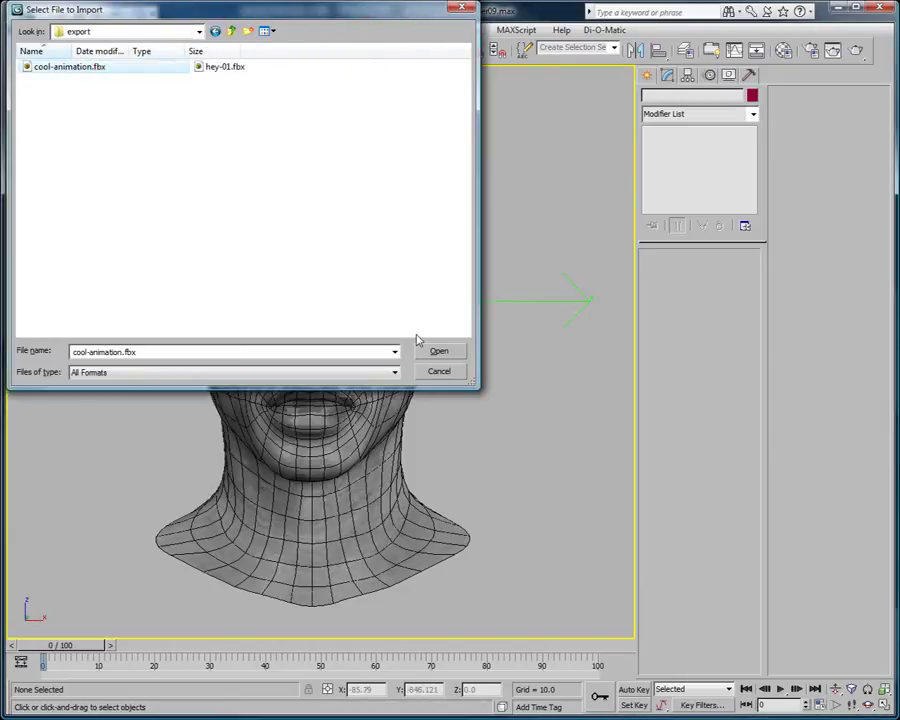
left_click(444, 354)
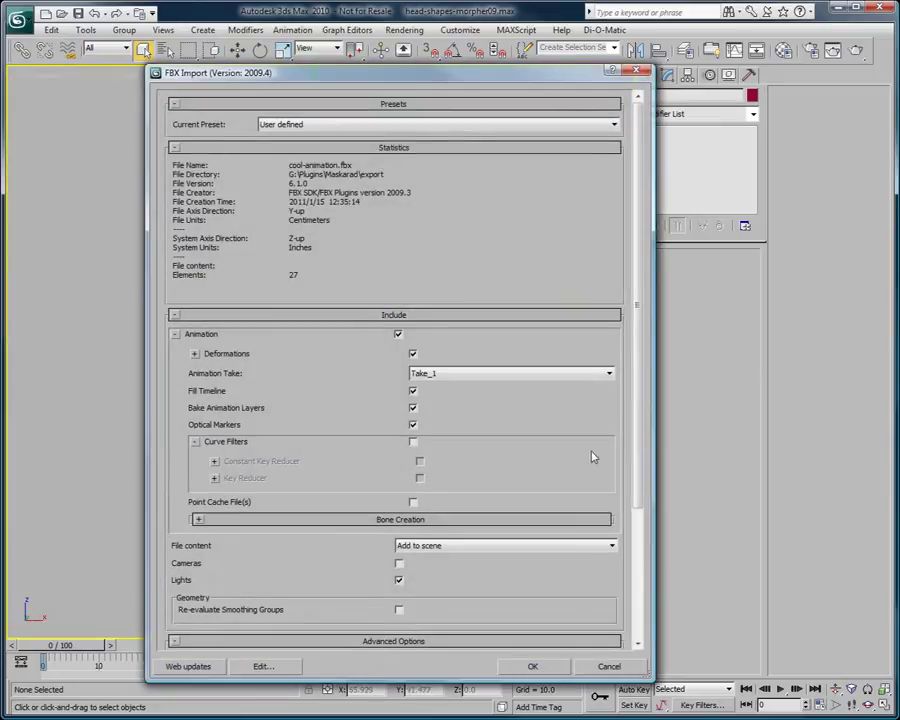
left_click_drag(636, 191, 631, 428)
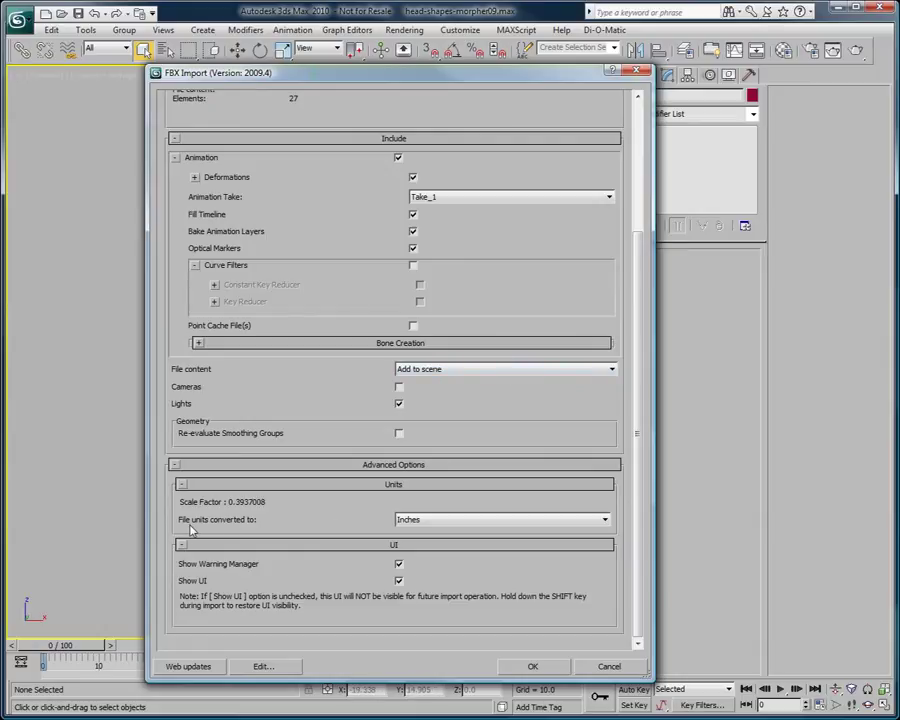
left_click(455, 521)
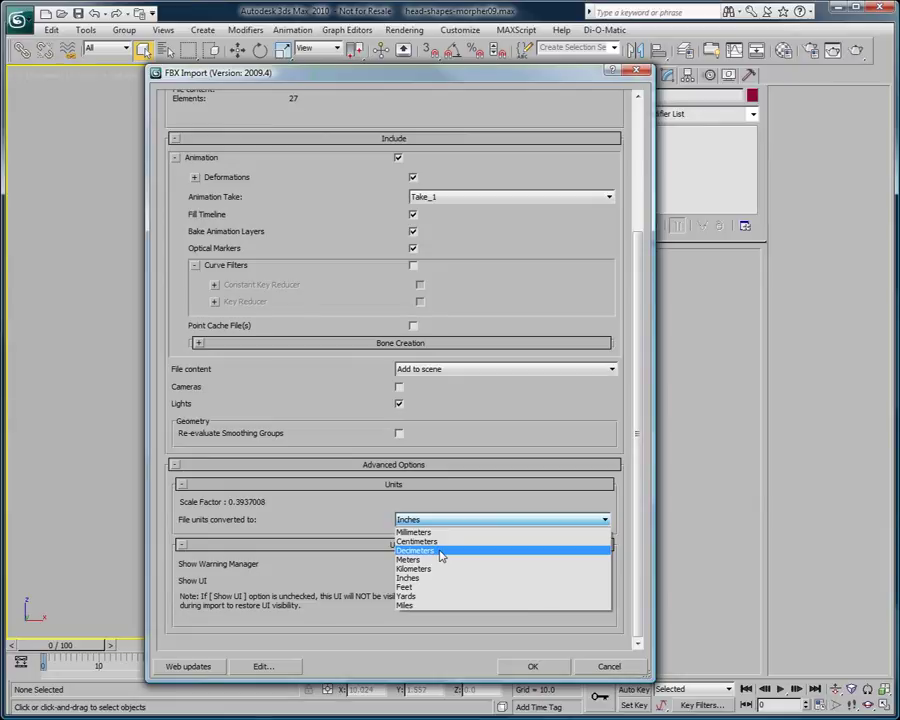
left_click(441, 551)
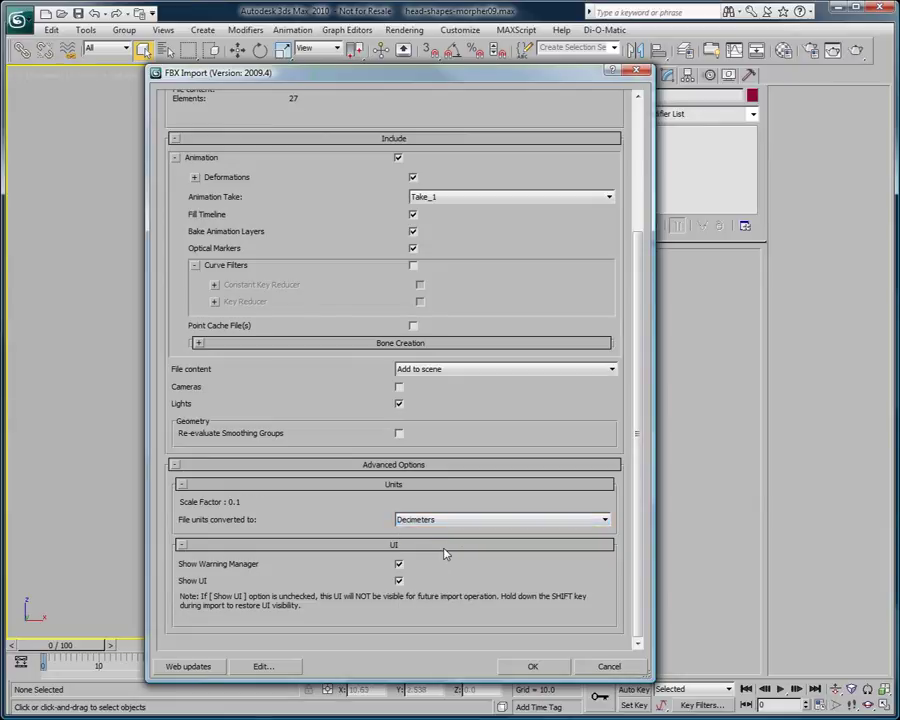
left_click(533, 666)
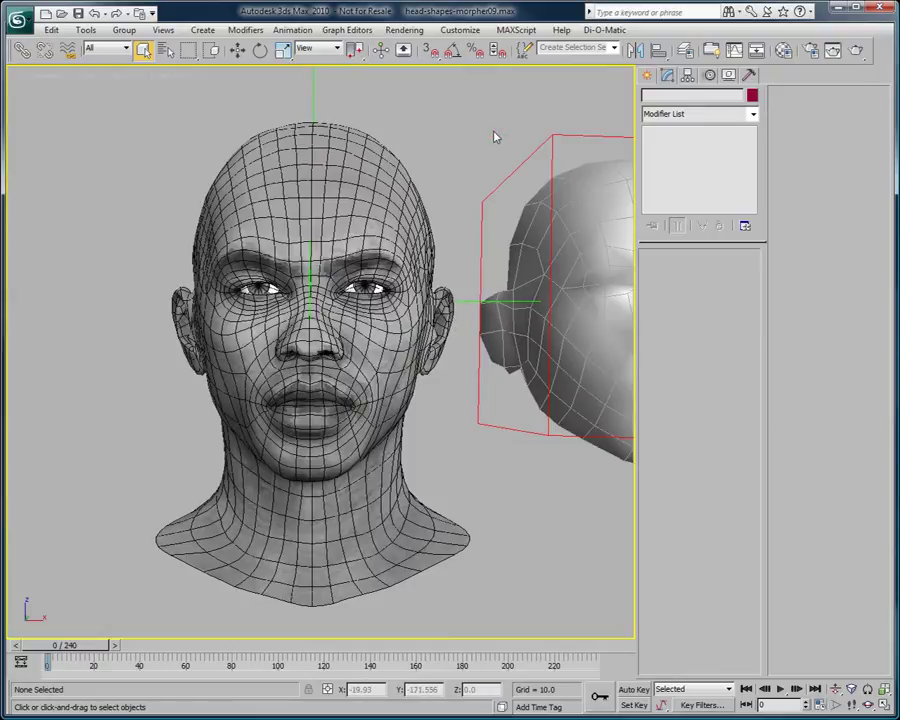
middle_click_drag(368, 183, 330, 180)
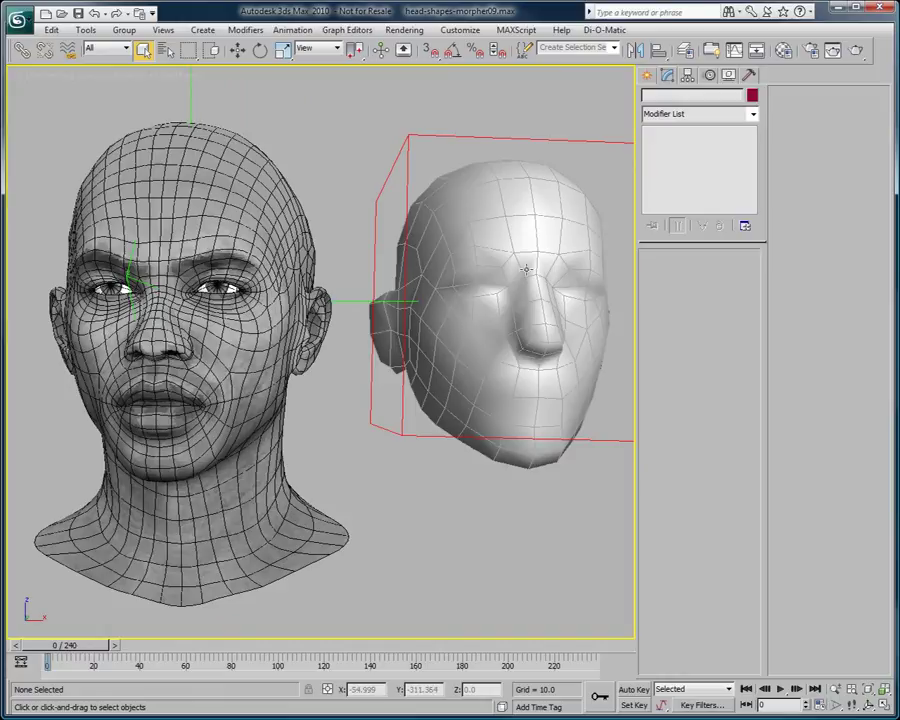
left_click(380, 186)
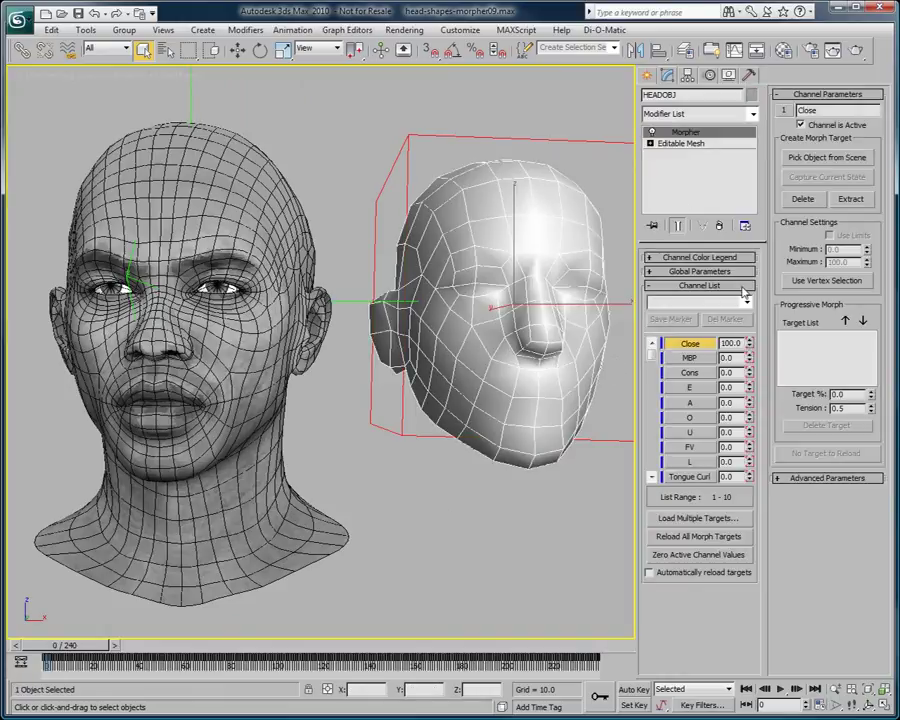
left_click(652, 370)
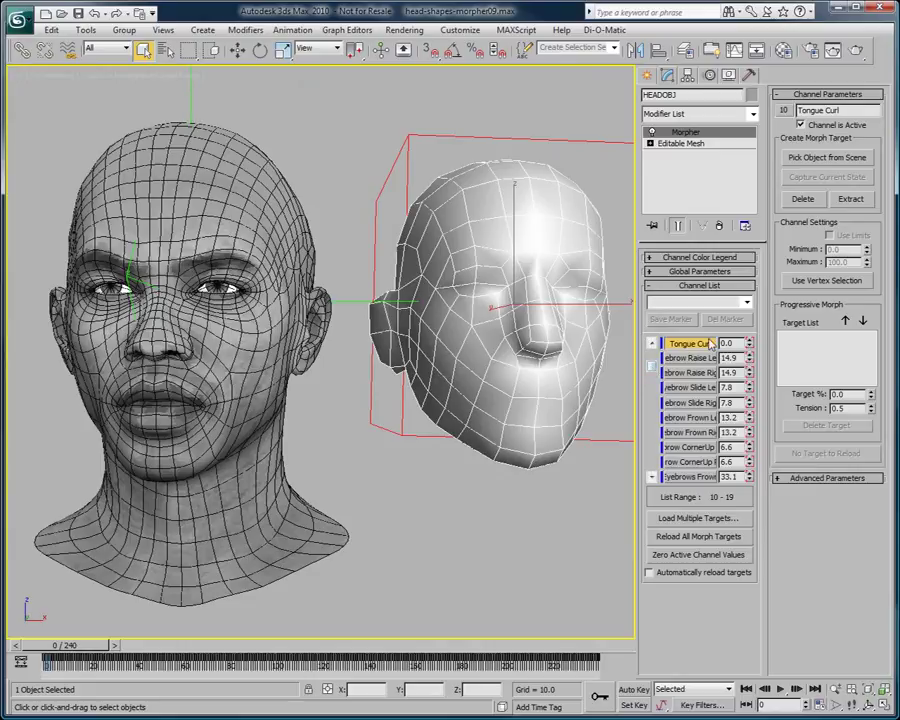
left_click_drag(75, 646, 364, 652)
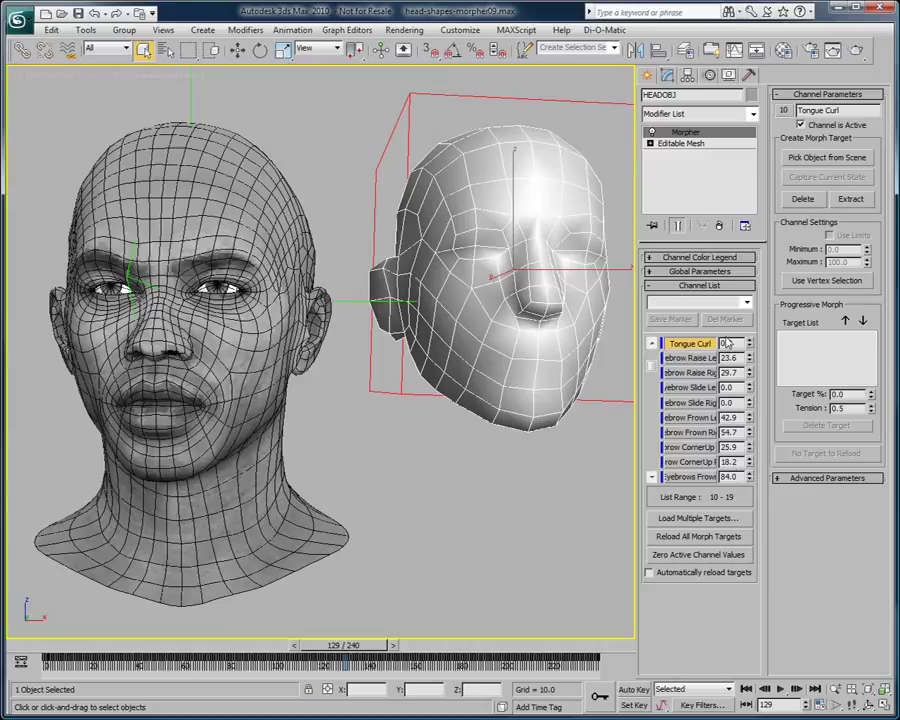
left_click(191, 164)
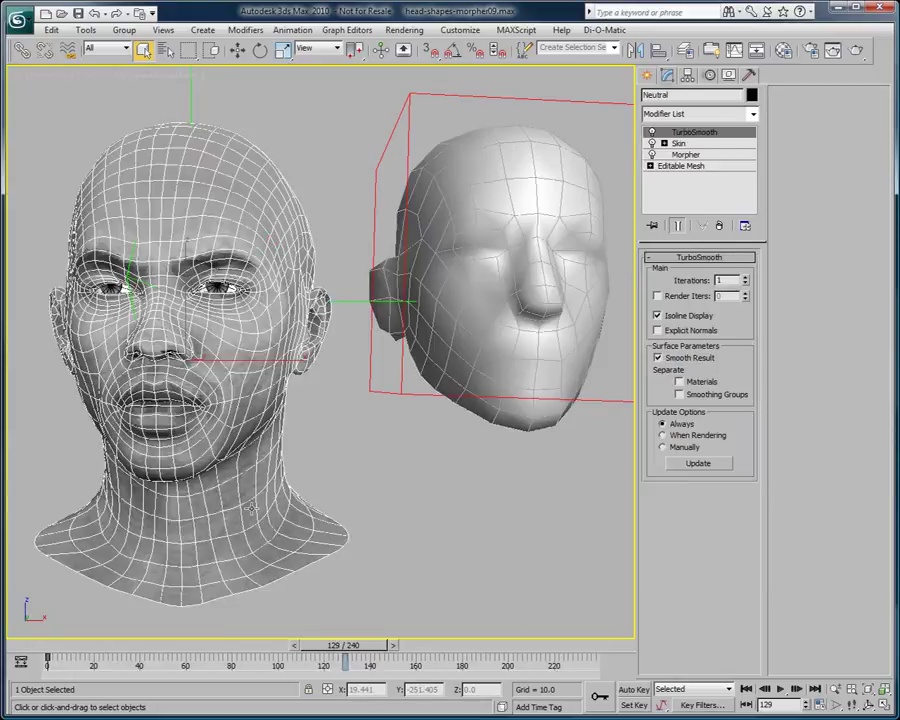
left_click_drag(70, 645, 66, 642)
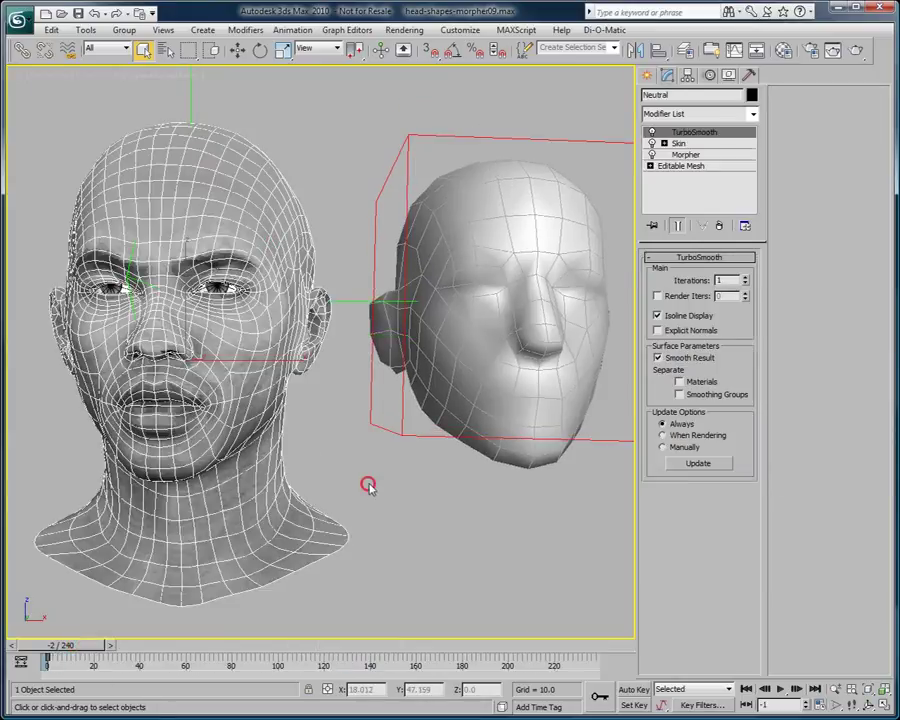
left_click(368, 484)
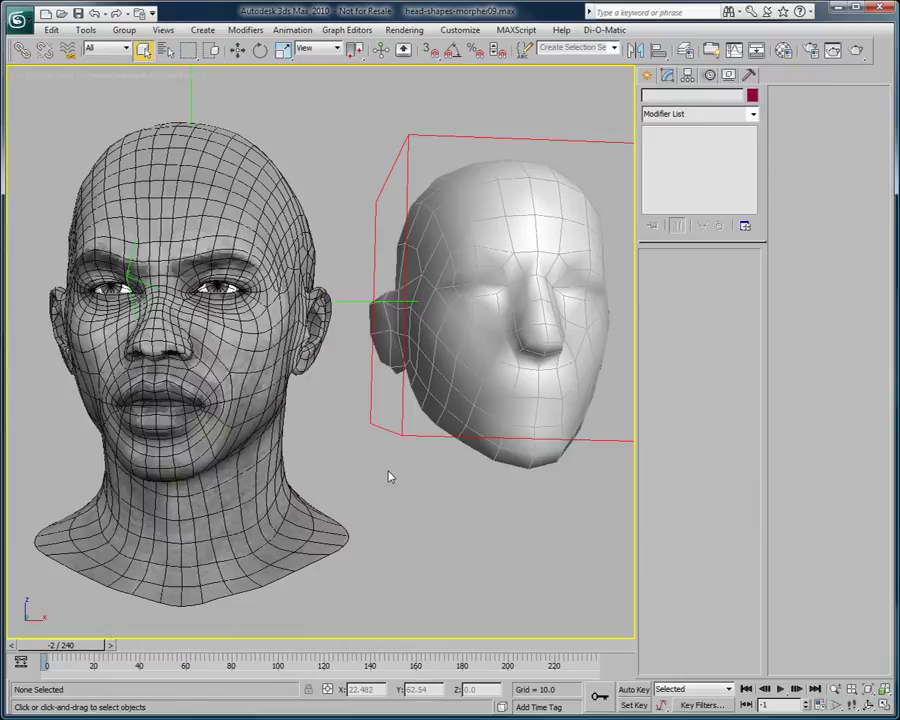
middle_click_drag(380, 447, 350, 403, "alt")
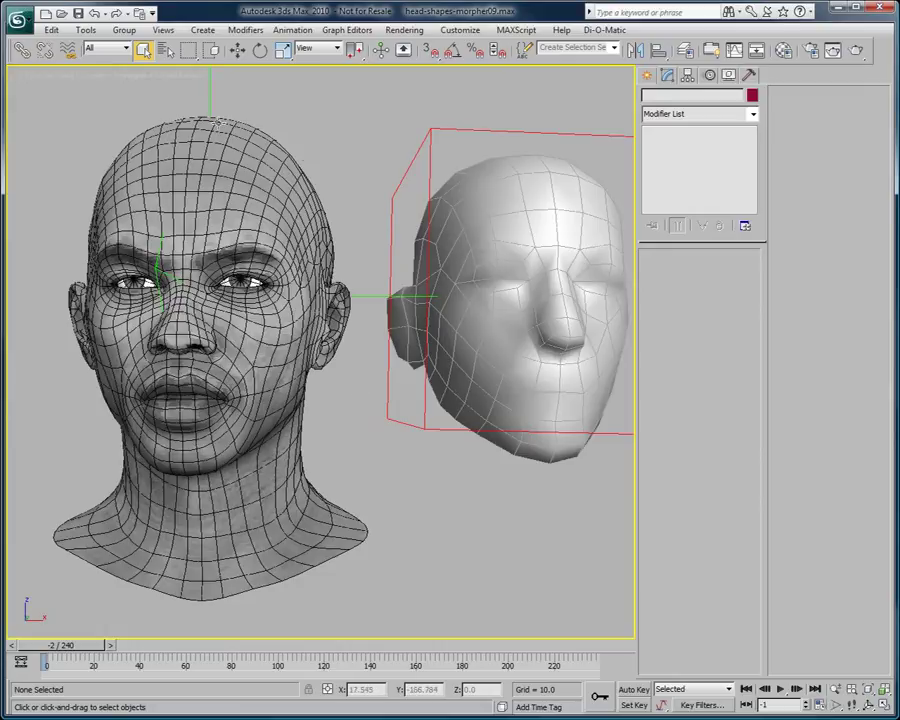
Select the Bones-Head helper and try a test rotation, then cancel it
left_click(209, 89)
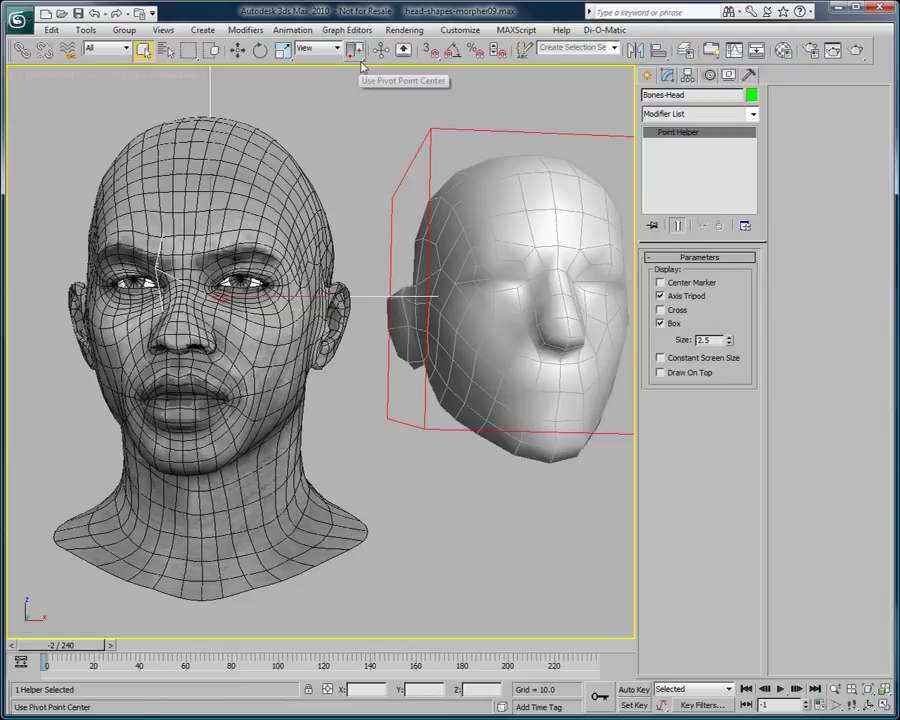
key("e")
left_click_drag(205, 240, 205, 290)
right_click(330, 83)
Give Bones-Head an Orientation Constraint targeting the imported Head_Transformations box and scrub to verify
left_click(293, 30)
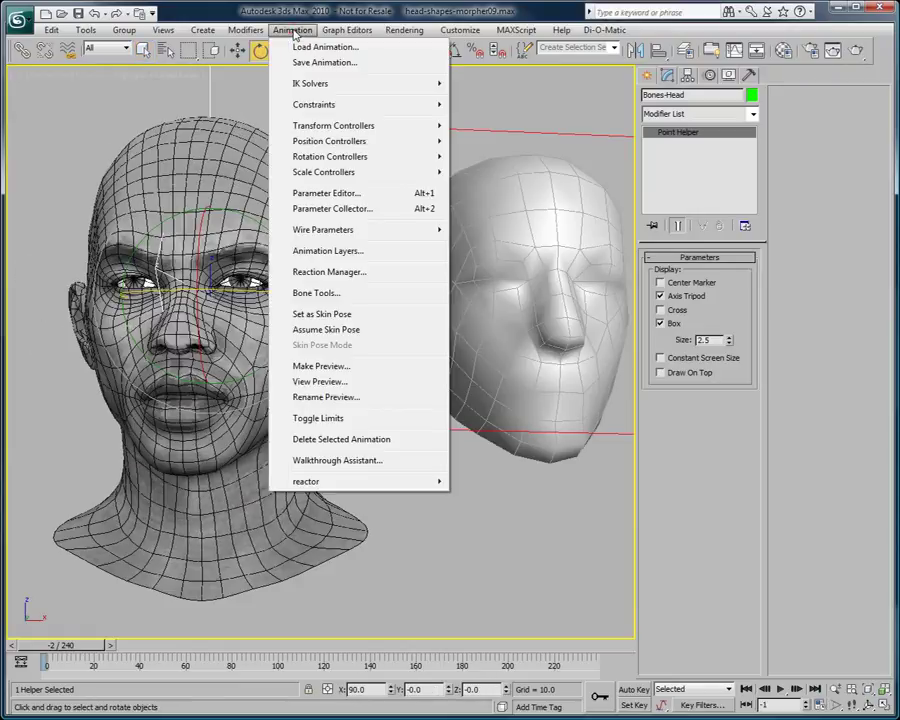
mouse_move(300, 157)
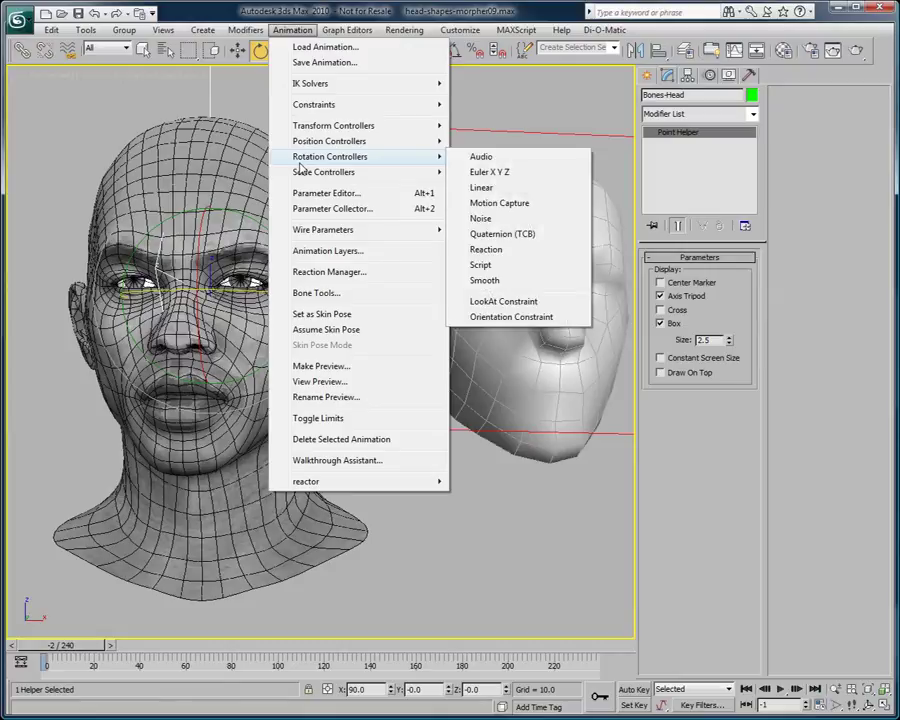
left_click(488, 316)
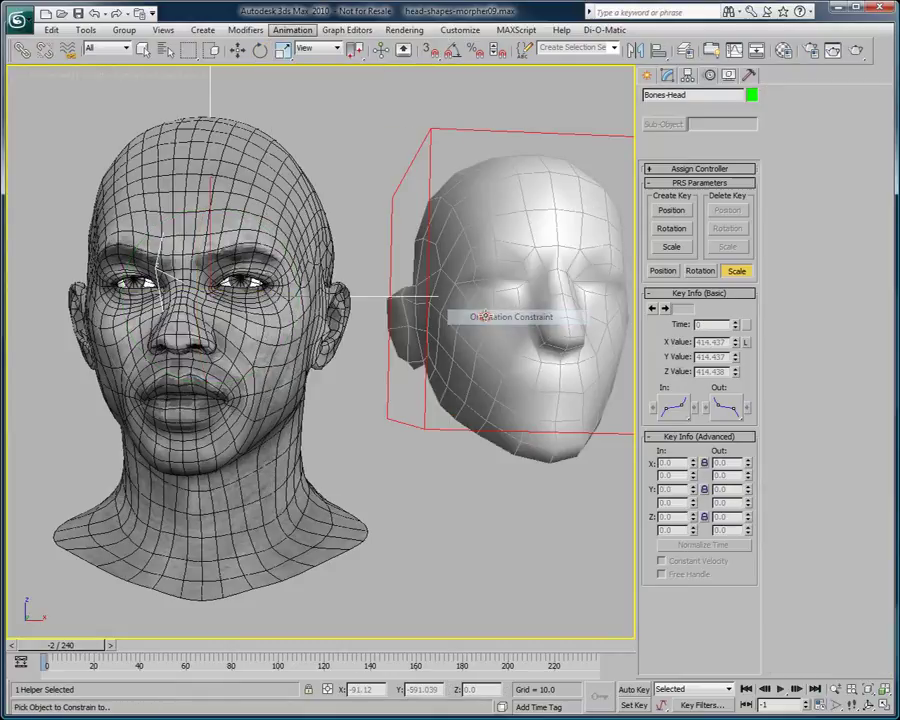
left_click(408, 173)
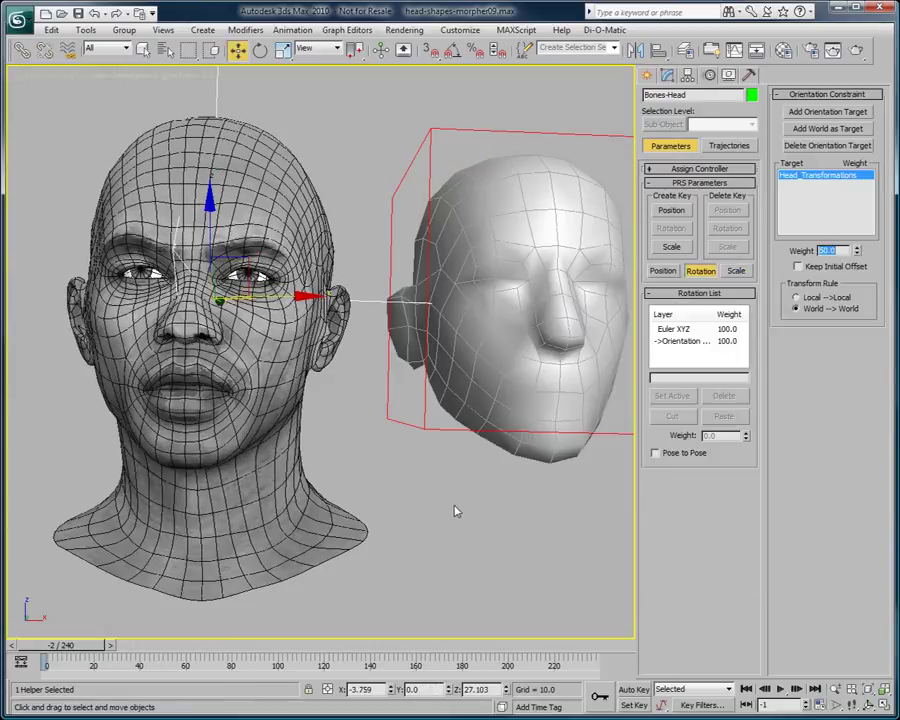
mouse_move(110, 645)
left_mouse_down()
mouse_move(600, 655)
mouse_move(100, 655)
left_mouse_up()
Select the imported head HEADOBJ and bring up its quad menu
key("w")
left_click(534, 297)
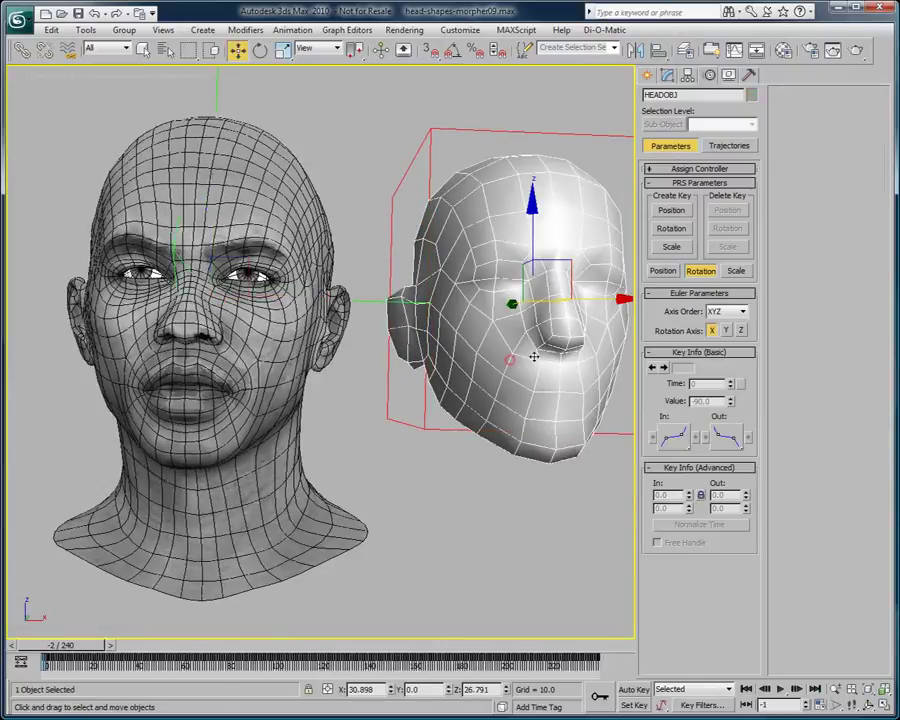
right_click(514, 300)
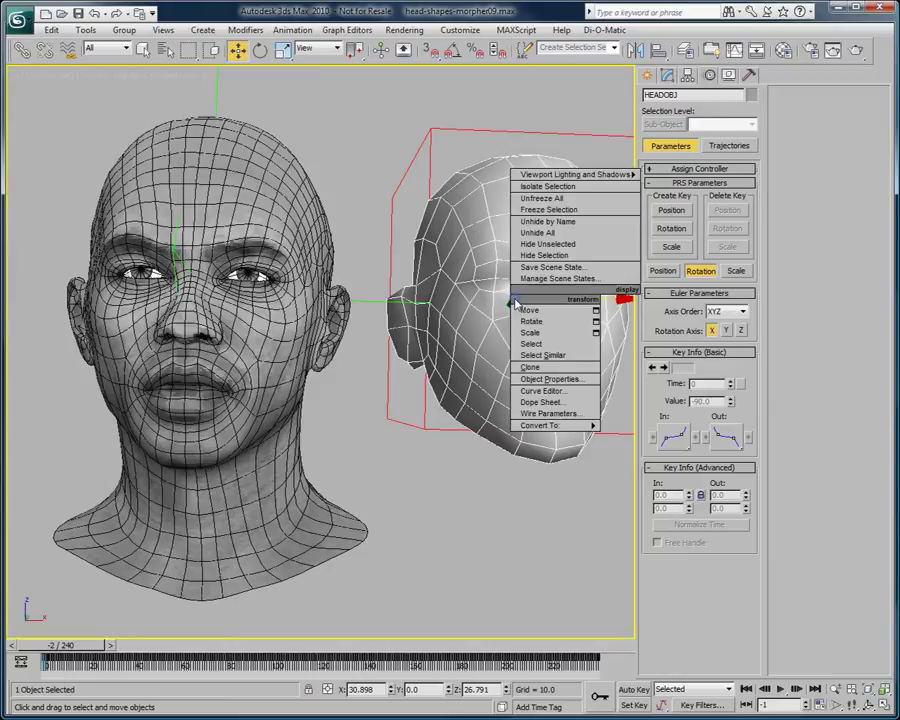
Open HEADOBJ's Curve Editor enlarged and reveal its Morpher channel tracks
left_click(560, 396)
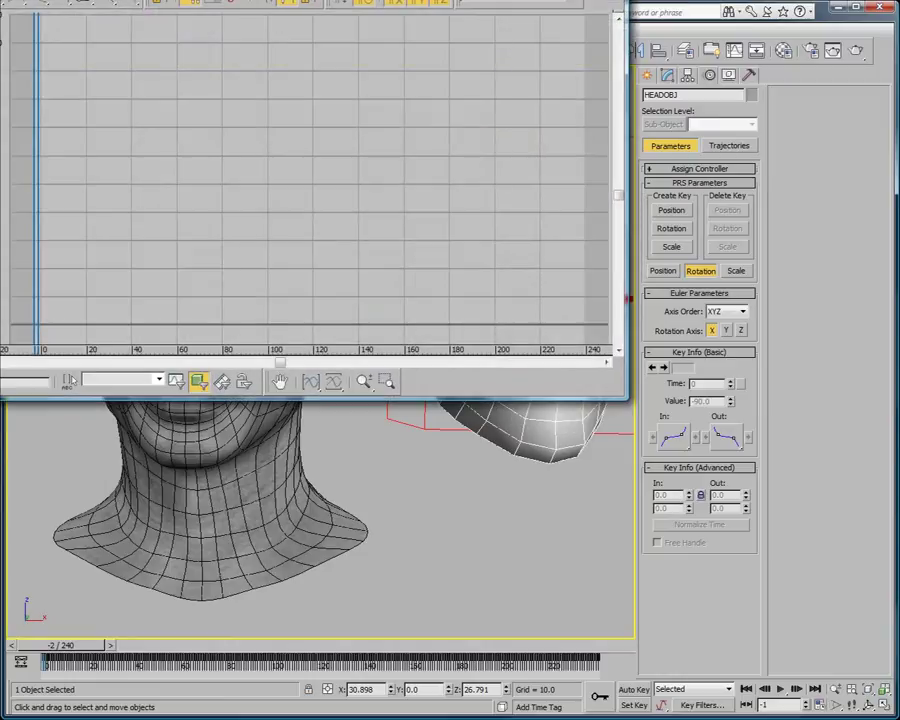
left_click_drag(263, 114, 134, 92)
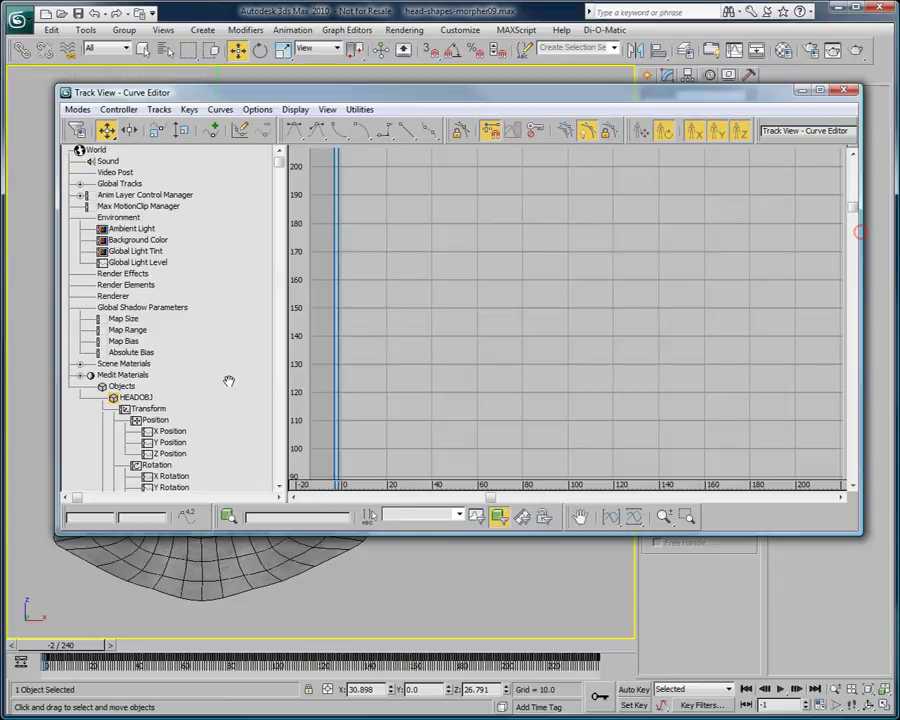
scroll(203, 338, "down", 5)
scroll(203, 338, "down", 3)
left_click(106, 296)
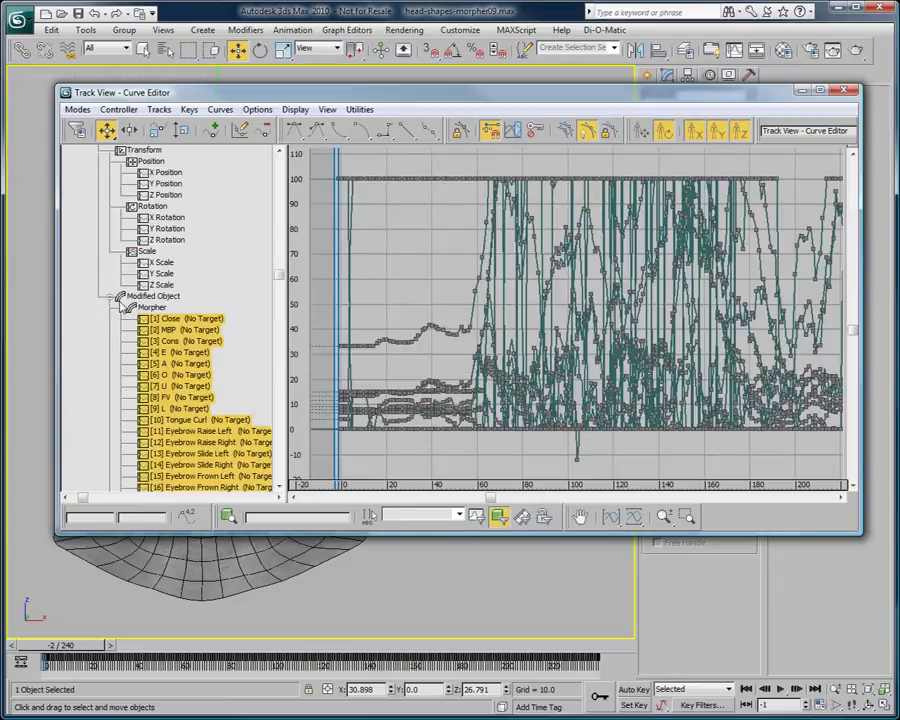
scroll(107, 224, "down", 4)
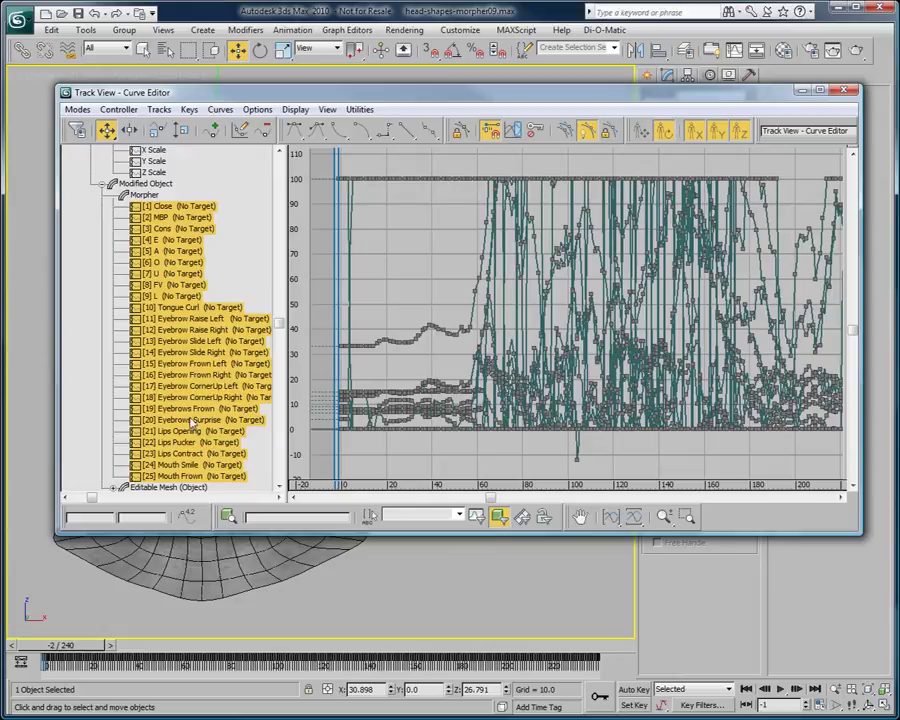
Copy the [21] Lips Opening track, then expand the rigged head's Modified Object tracks
left_click(212, 432)
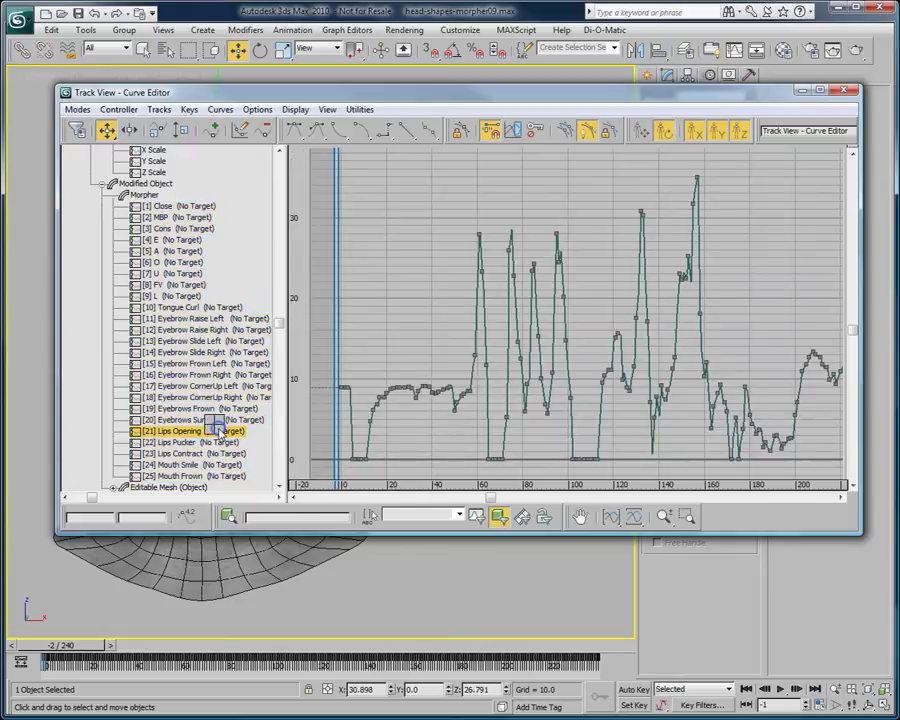
right_click(235, 420)
left_click(262, 487)
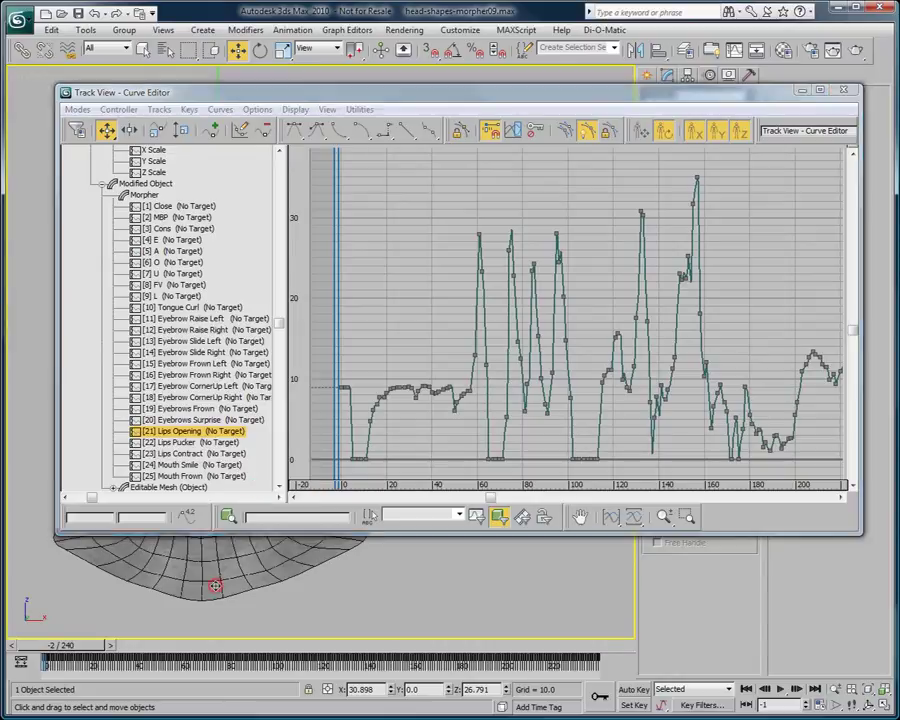
left_click(101, 195)
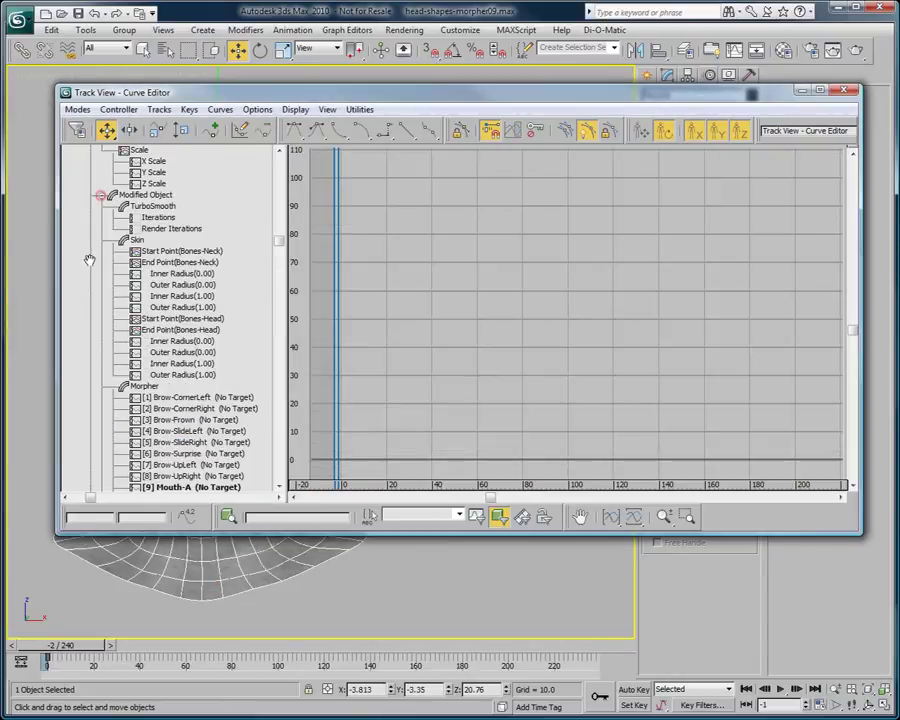
Paste the Lips Opening animation into [9] Mouth-A as an instance, replacing all instances
scroll(110, 400, "down", 5)
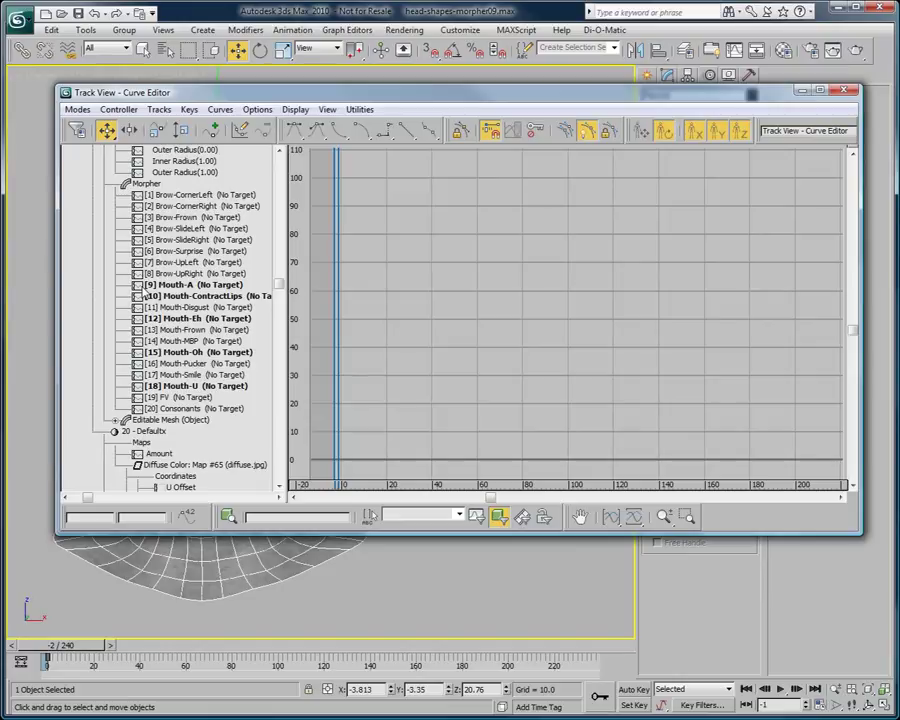
left_click(177, 284)
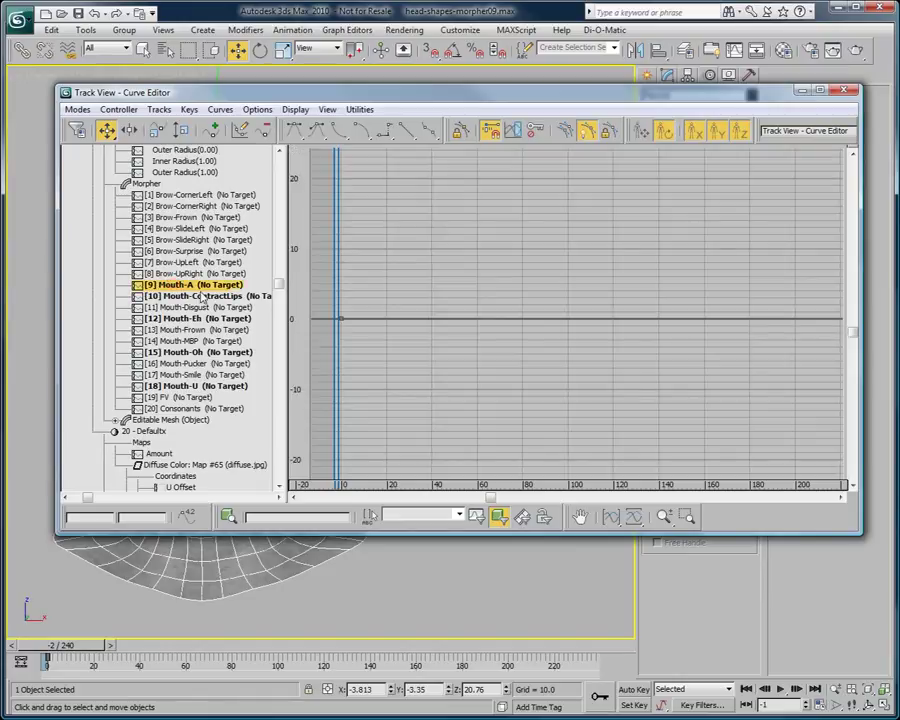
right_click(181, 290)
left_click(234, 352)
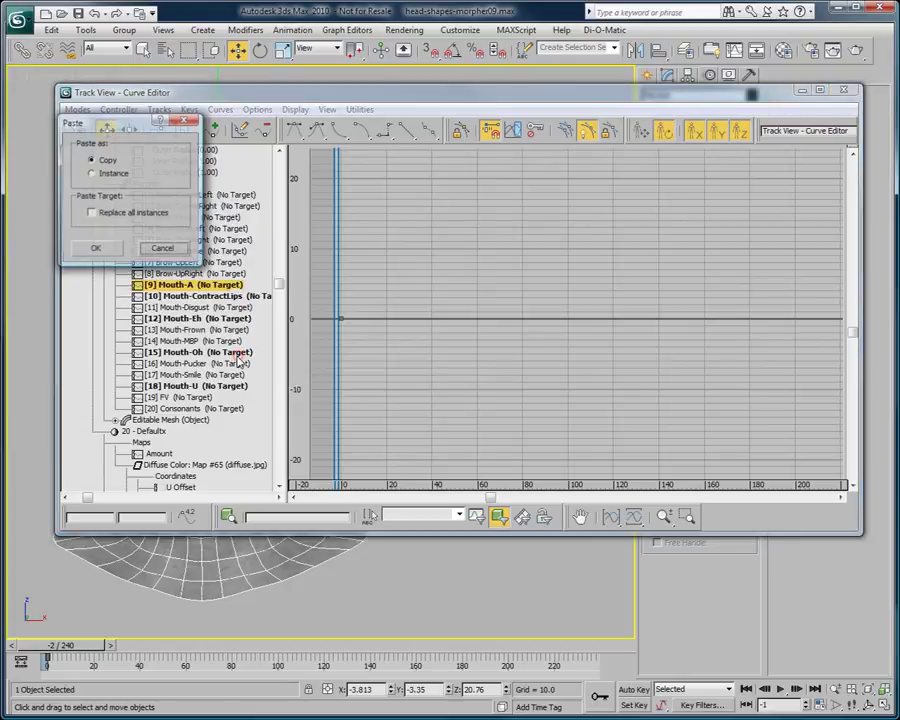
left_click(104, 174)
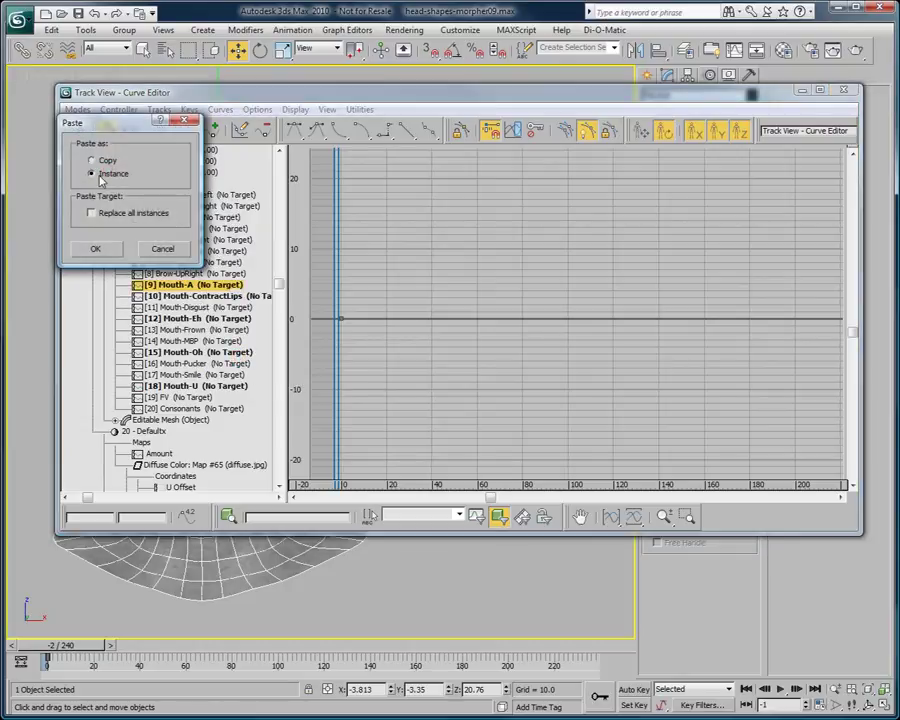
left_click(92, 213)
left_click(95, 250)
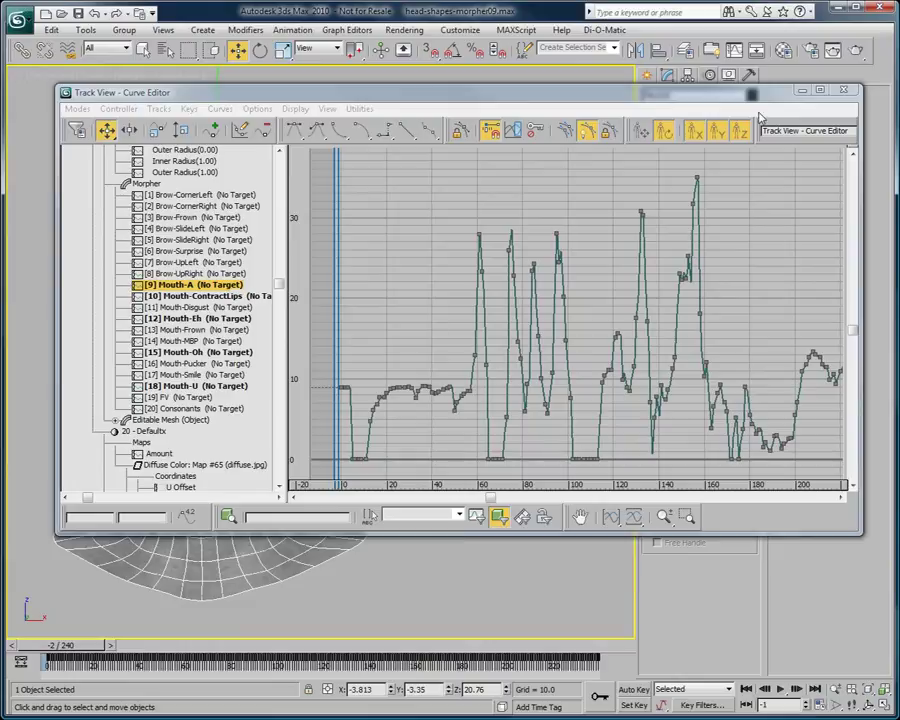
Close Track View and scrub the timeline to preview the mouth opening
left_click(801, 90)
left_click_drag(75, 652, 45, 647)
key("w")
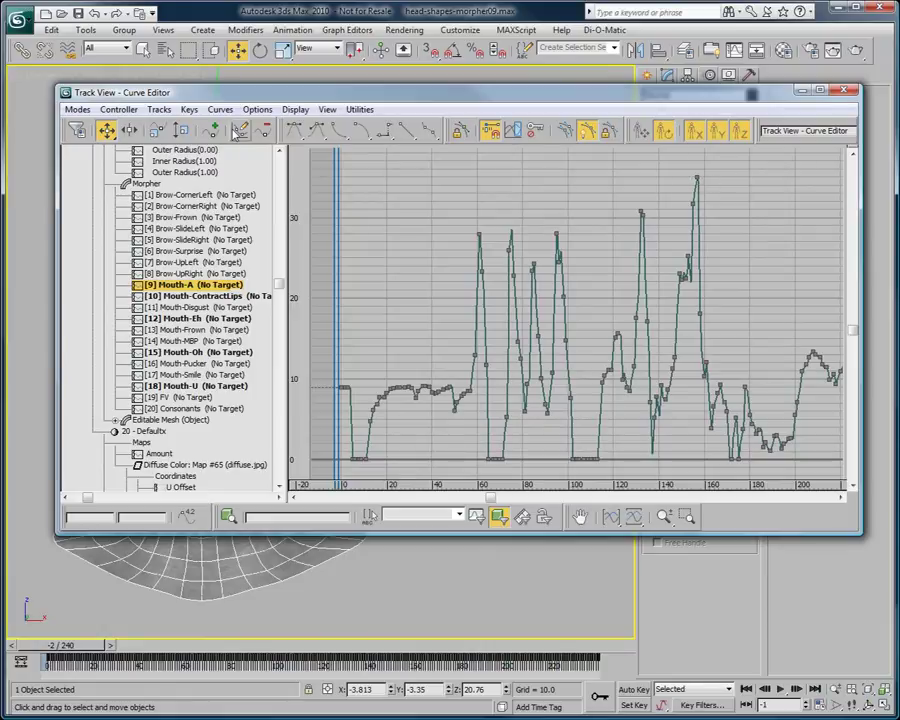
Apply a Multiplier Curve to Mouth-A and delete its end key
left_click(220, 109)
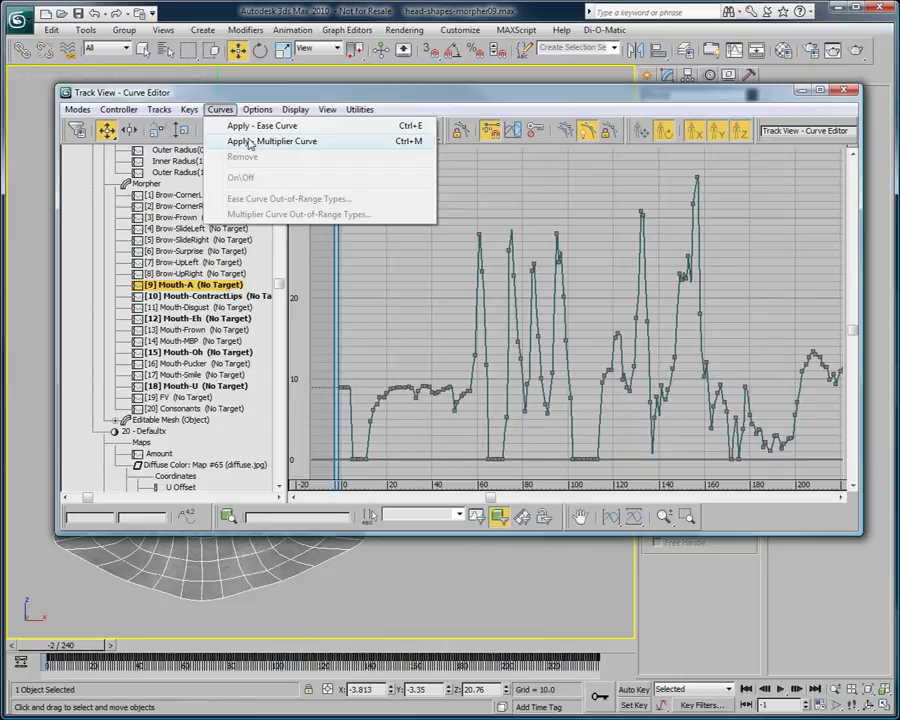
left_click(262, 141)
left_click(123, 285)
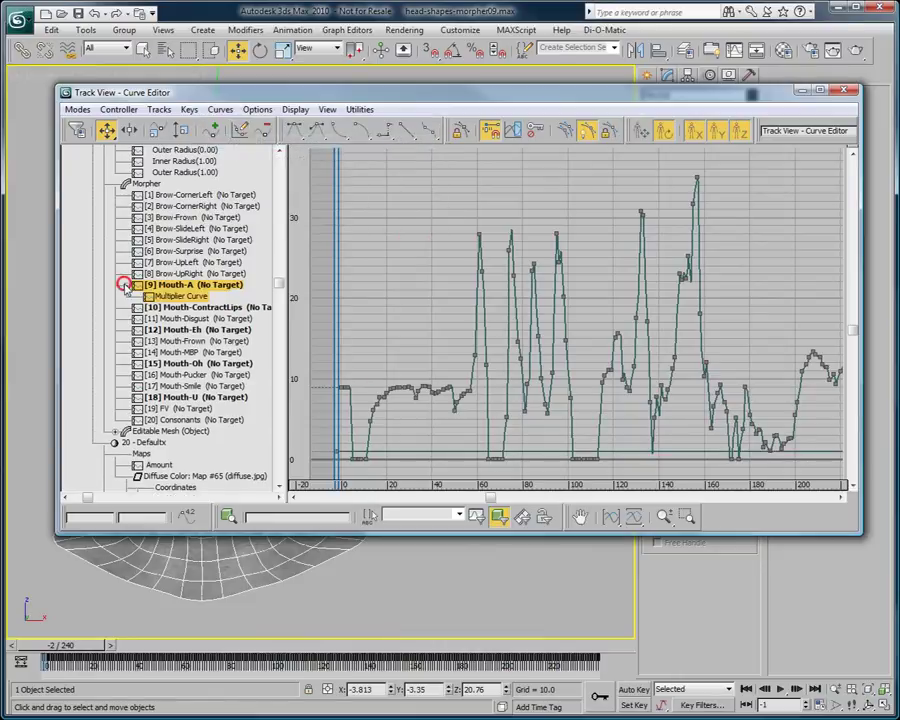
left_click(180, 296)
left_click(638, 517)
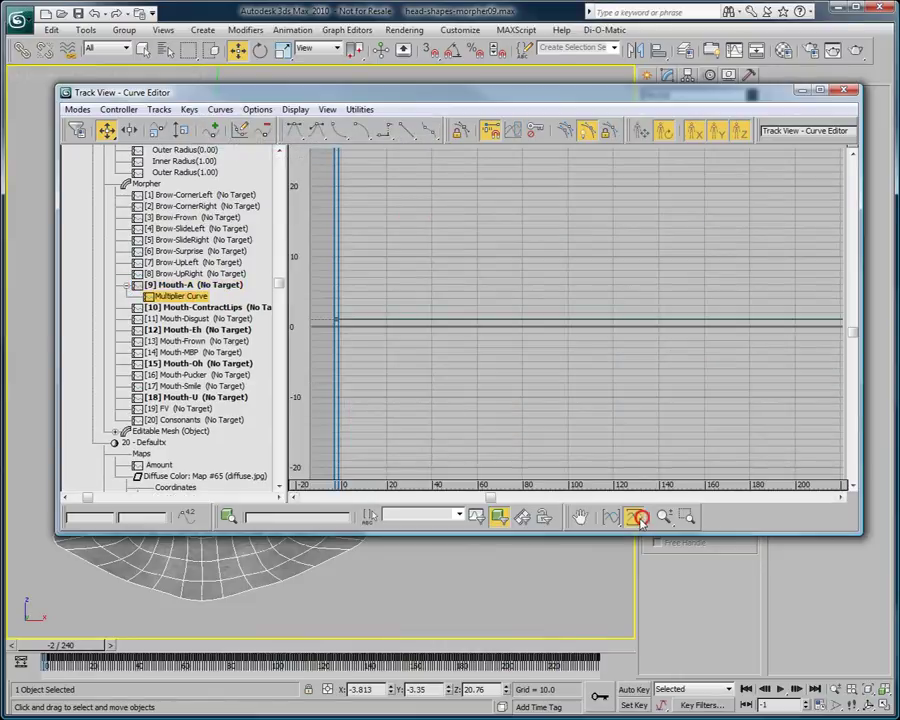
left_click_drag(808, 305, 831, 360)
key("Delete")
Raise the multiplier's start key to about 2.892, fit the values, then close Track View and play
left_click(331, 320)
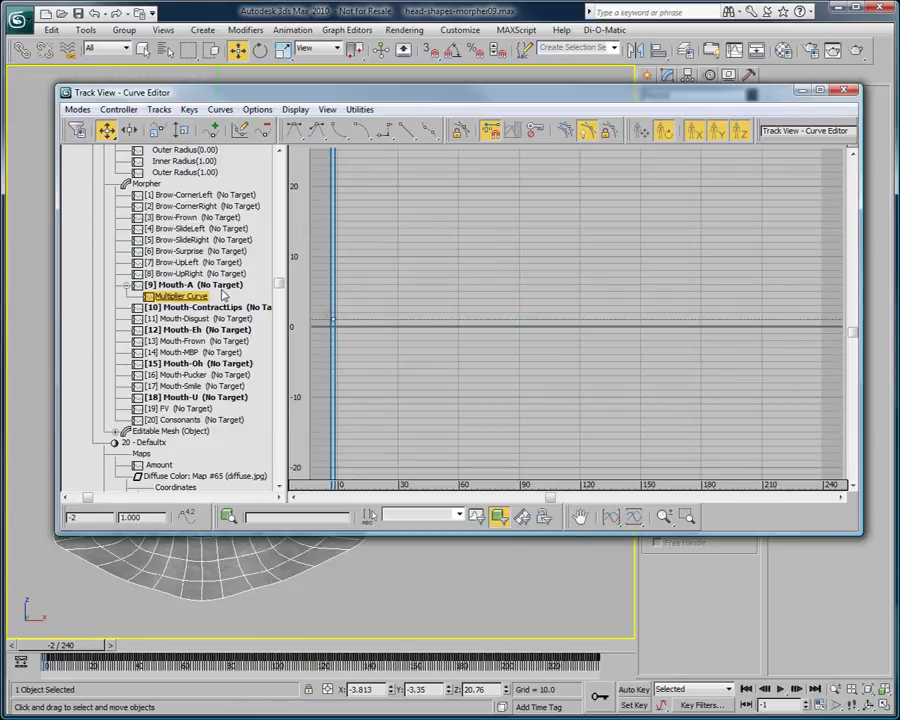
left_click(222, 287)
left_click(655, 518)
left_click_drag(655, 518, 662, 480)
left_click_drag(538, 307, 548, 400)
right_click(519, 370)
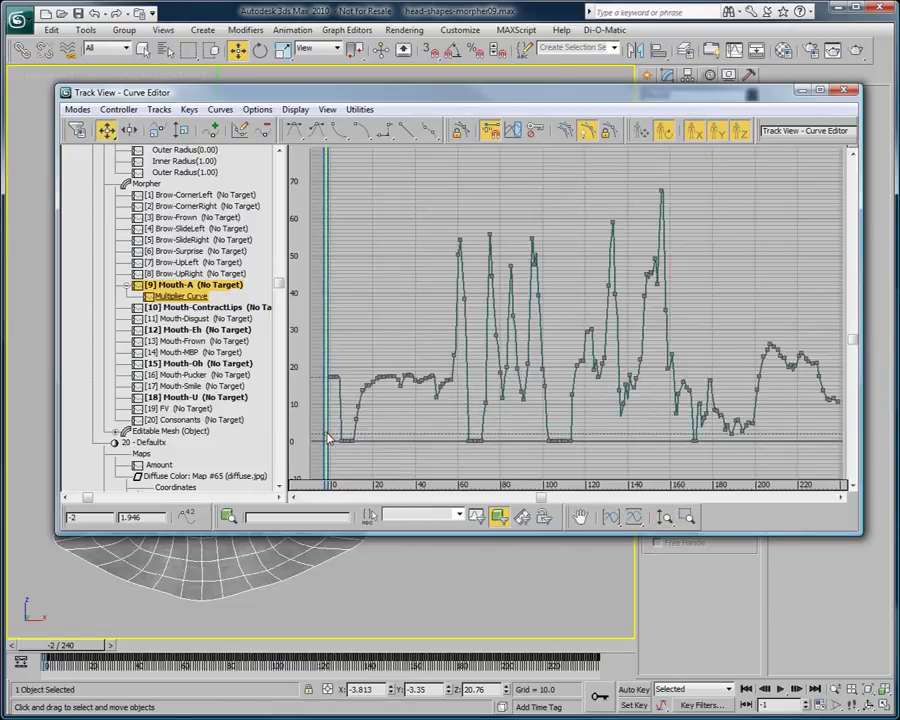
middle_click_drag(328, 438, 491, 340)
left_click(633, 516)
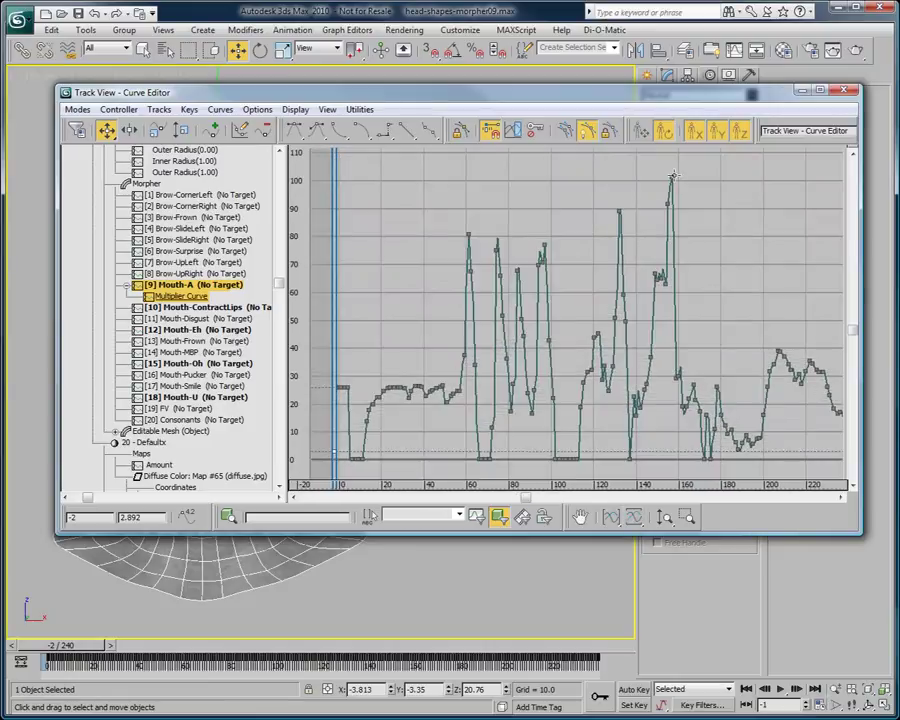
left_click(565, 65)
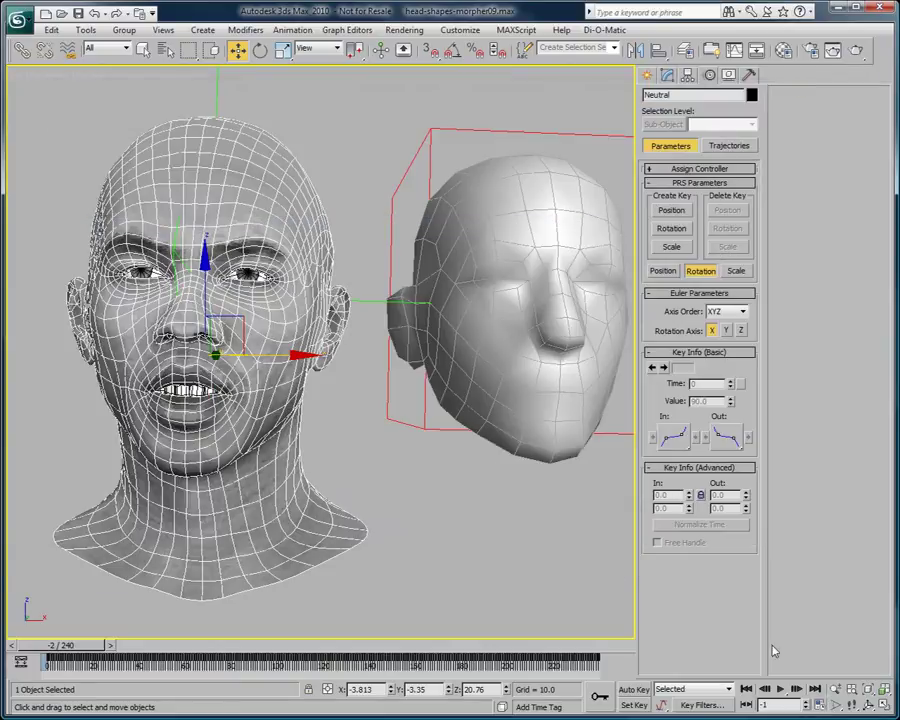
left_click(780, 690)
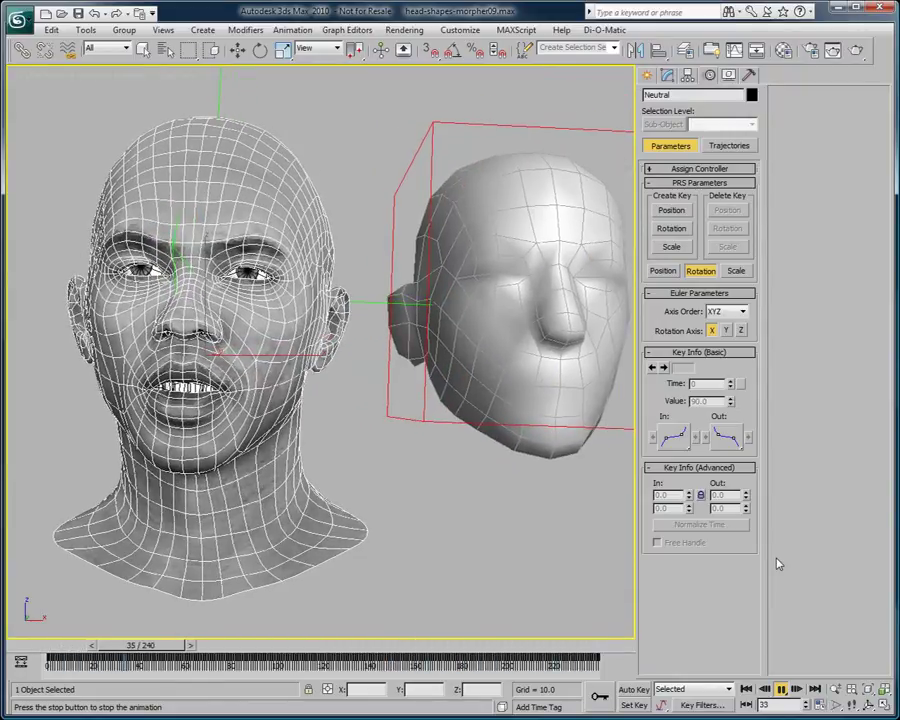
Stop playback, return to frame -1, and select the right-hand head HEADOBJ
key("w")
key("Home")
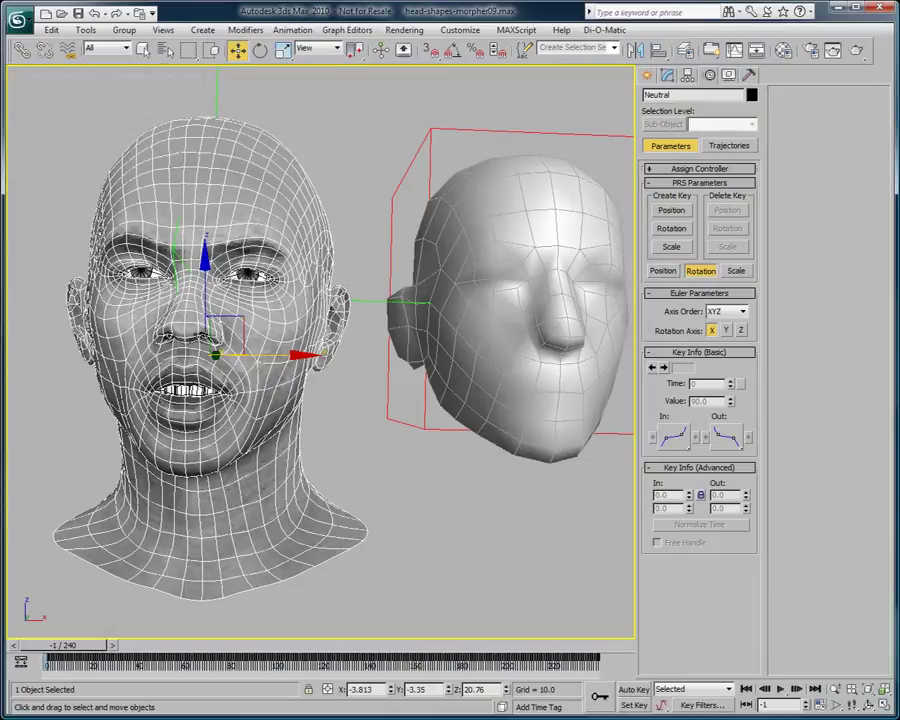
left_click(506, 390)
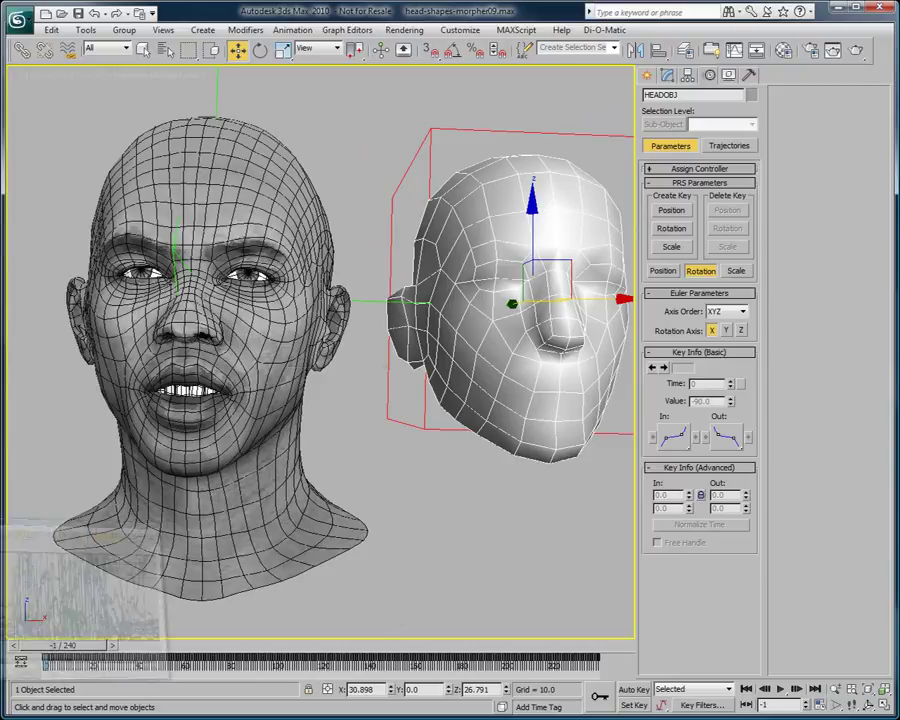
Open HEADOBJ's Curve Editor and copy its [19] Eyebrows Frown track
key("ctrl+shift+c")
scroll(262, 202, "down", 5)
scroll(178, 185, "down", 5)
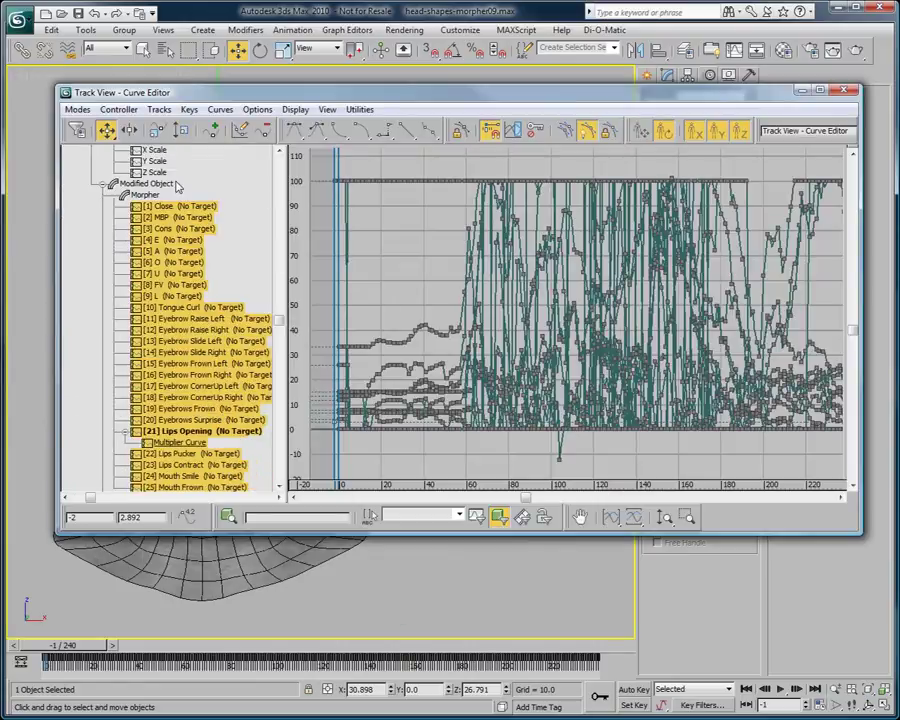
scroll(195, 356, "down", 2)
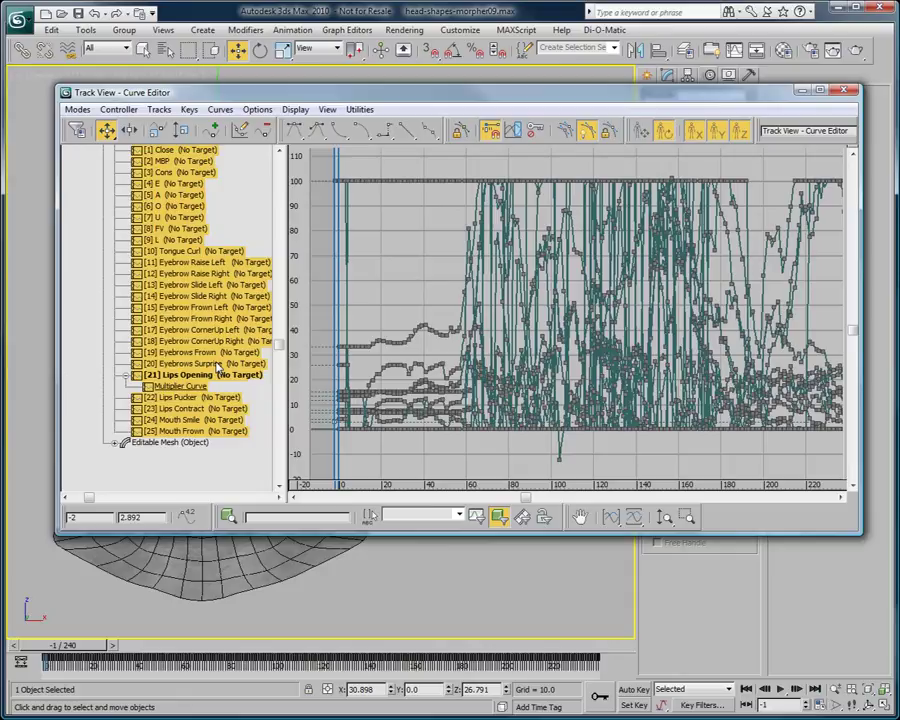
left_click(213, 354)
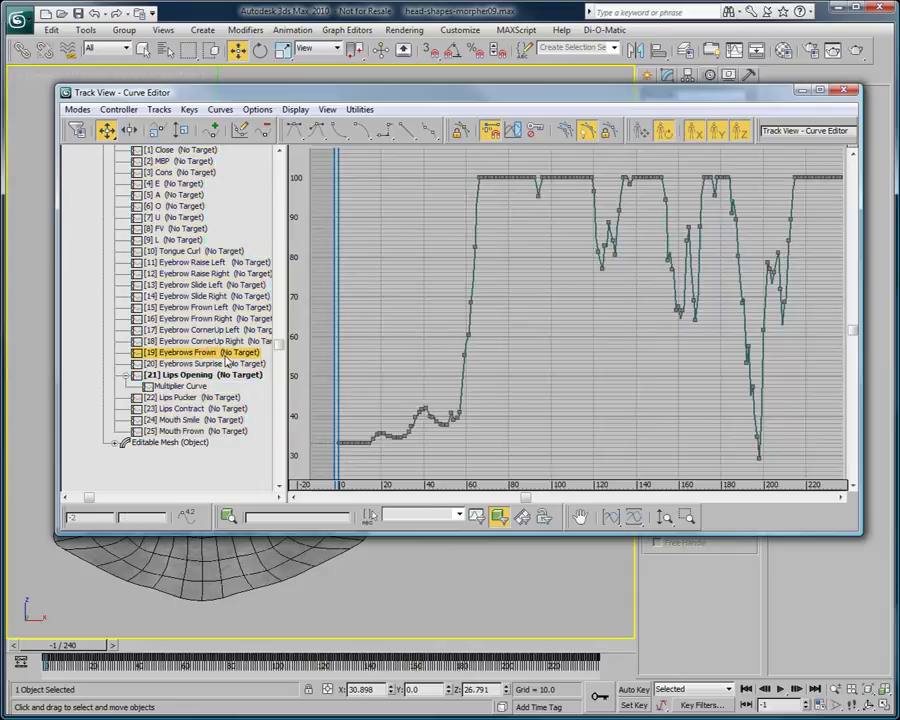
right_click(222, 358)
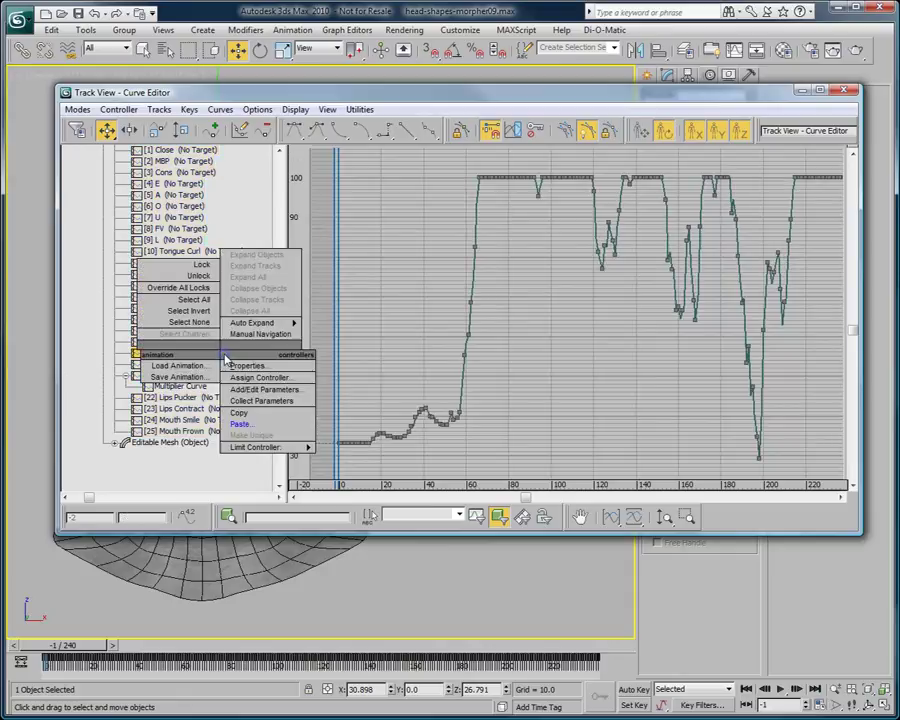
left_click(257, 411)
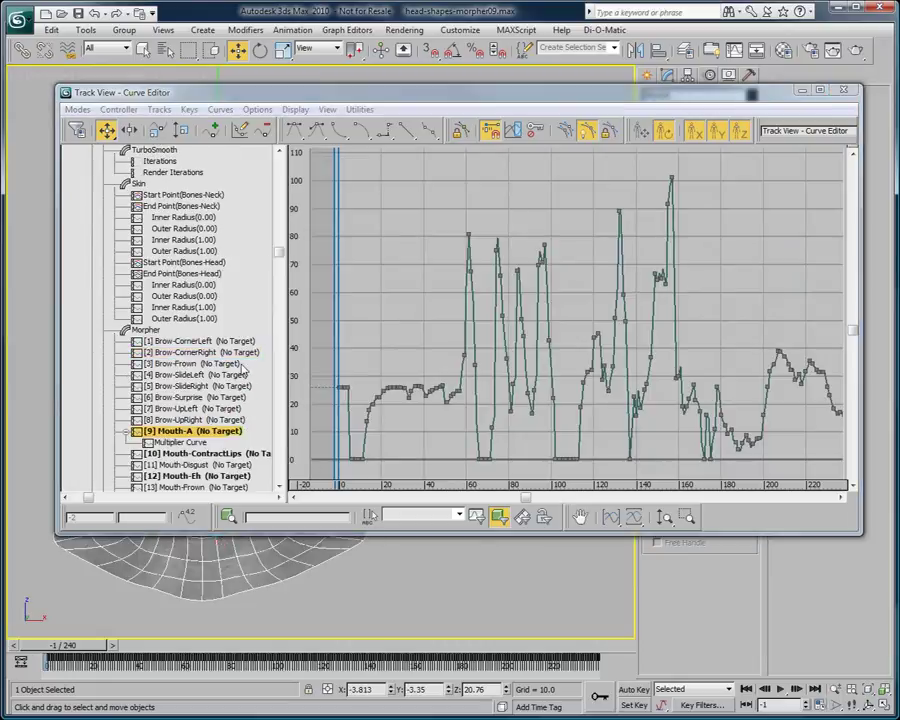
Paste it onto Neutral's [3] Brow-Frown as an instance, then close Track View and play
scroll(200, 345, "down", 2)
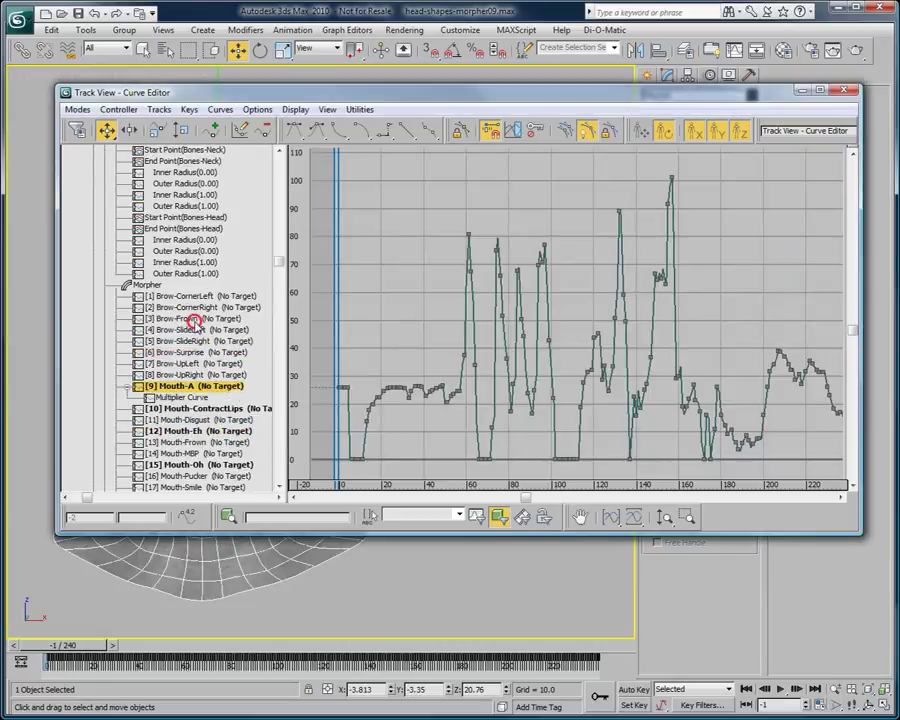
left_click(196, 320)
right_click(196, 322)
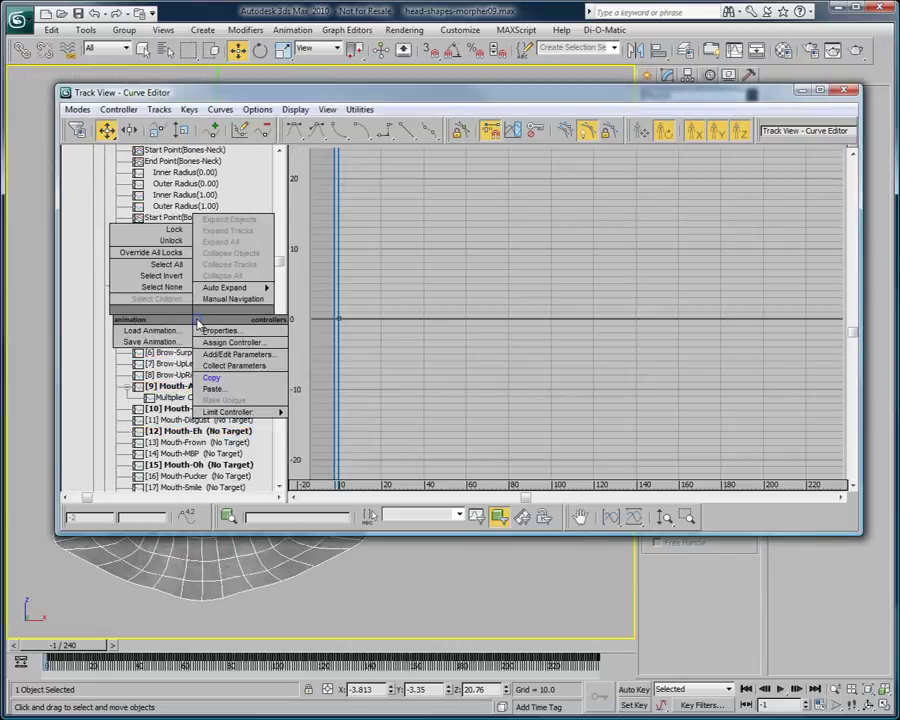
left_click(215, 389)
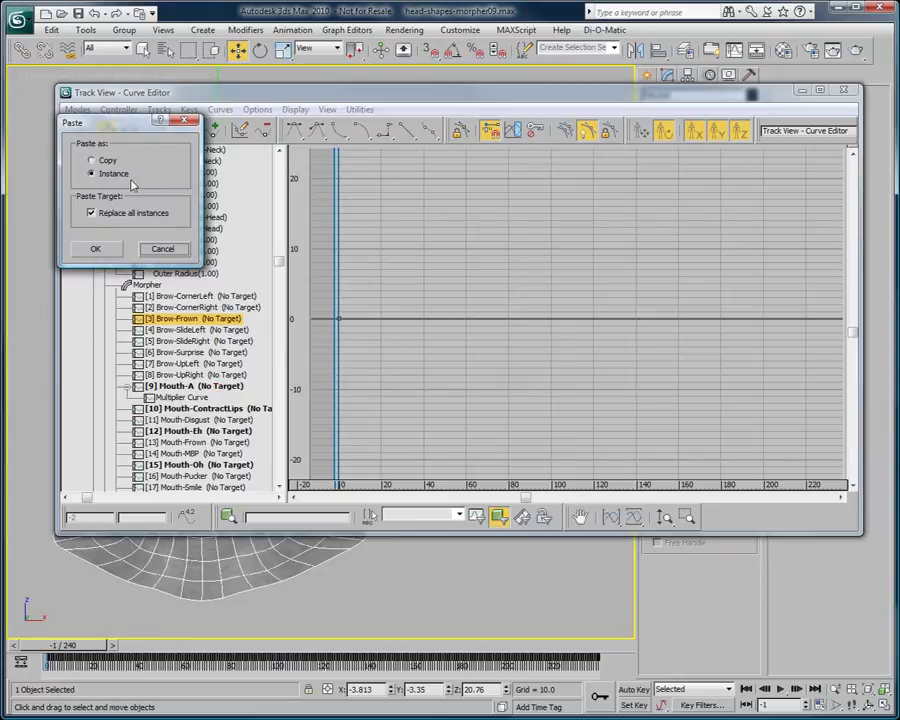
left_click(94, 247)
left_click(843, 90)
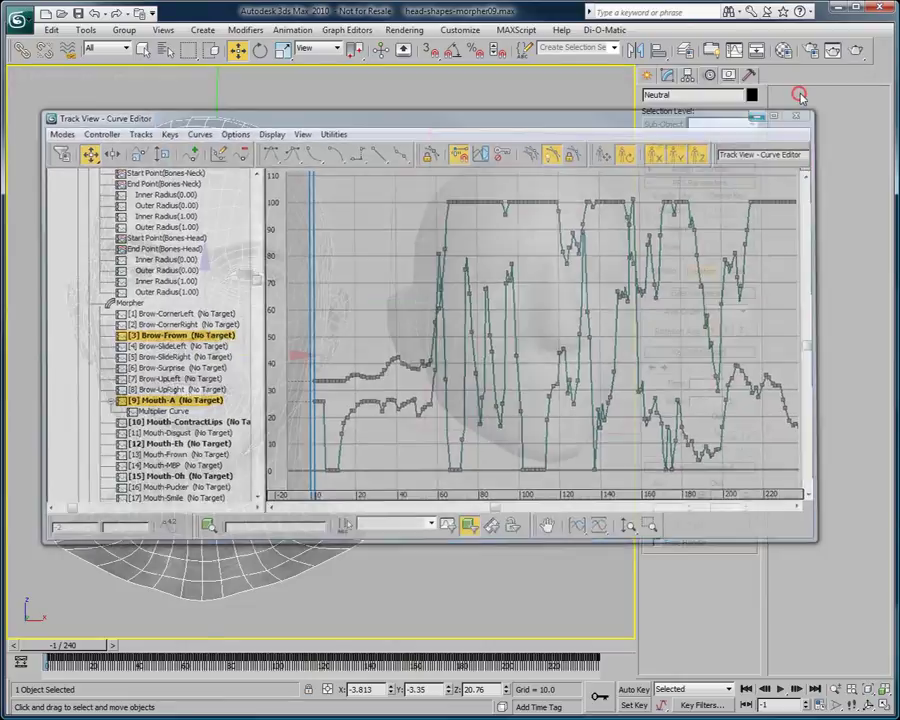
left_click(797, 689)
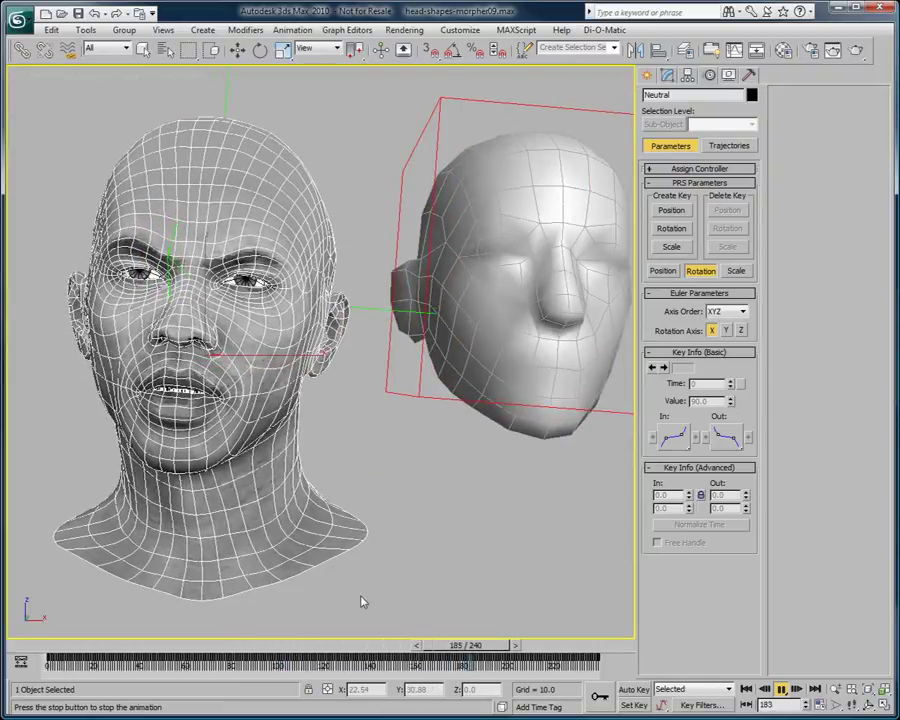
Stop playback near the start and reopen the Curve Editor at a shorter height
left_click_drag(143, 646, 35, 650)
key("w")
left_click(20, 661)
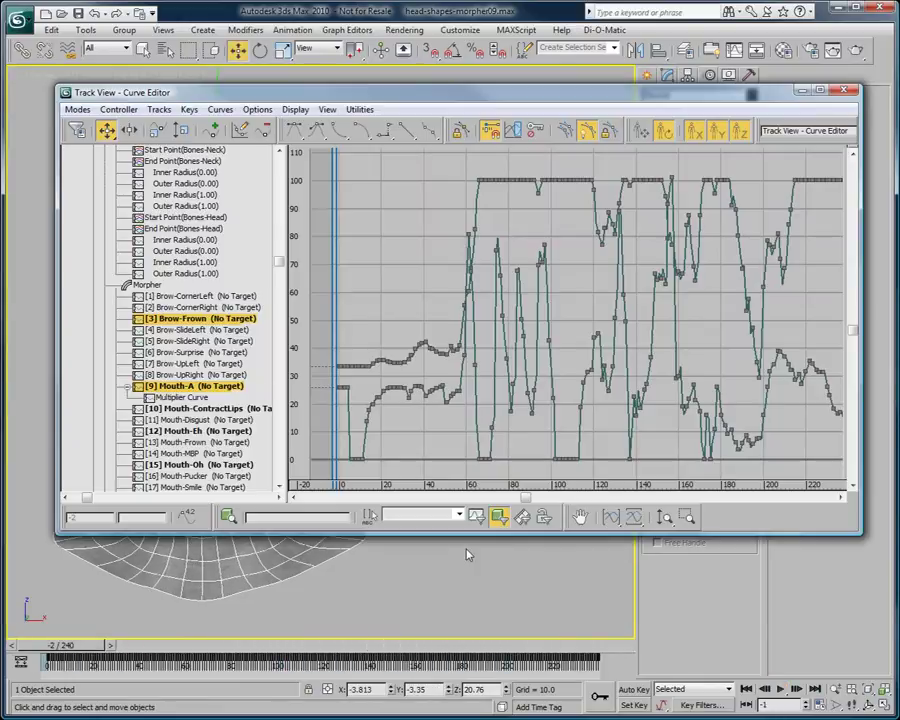
left_click_drag(734, 534, 736, 432)
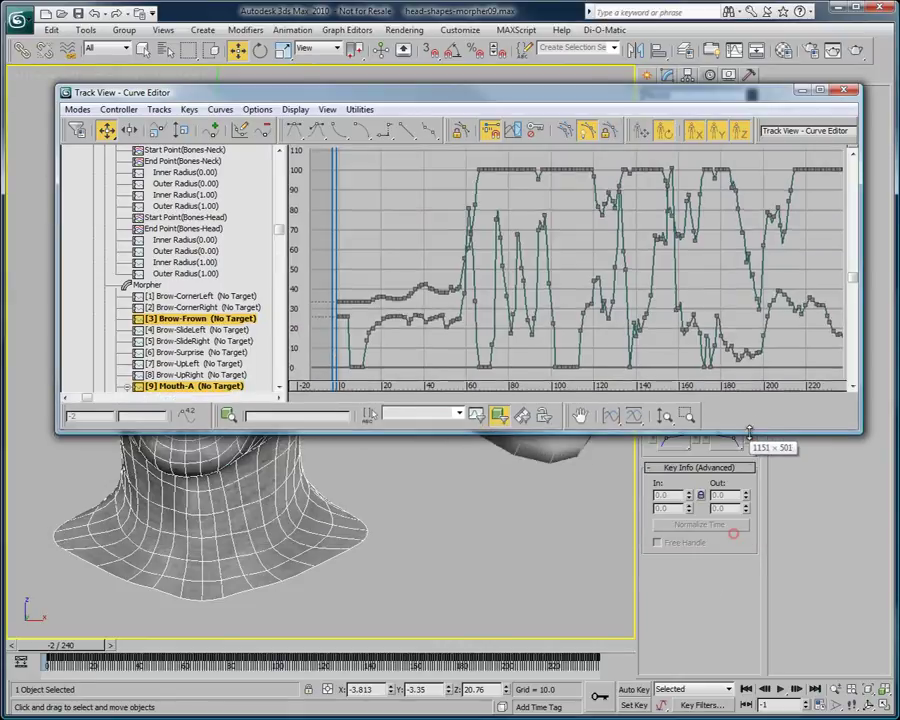
Display only HEADOBJ's [21] Lips Opening curve and widen the Curve Editor window
left_click(540, 472)
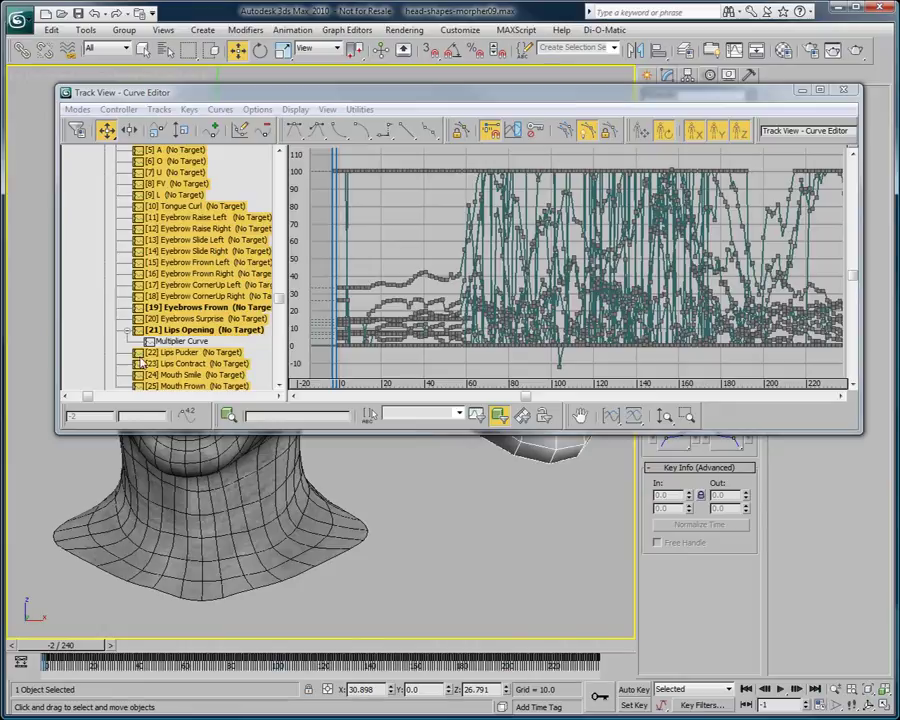
scroll(157, 250, "down", 3)
scroll(157, 228, "up", 5)
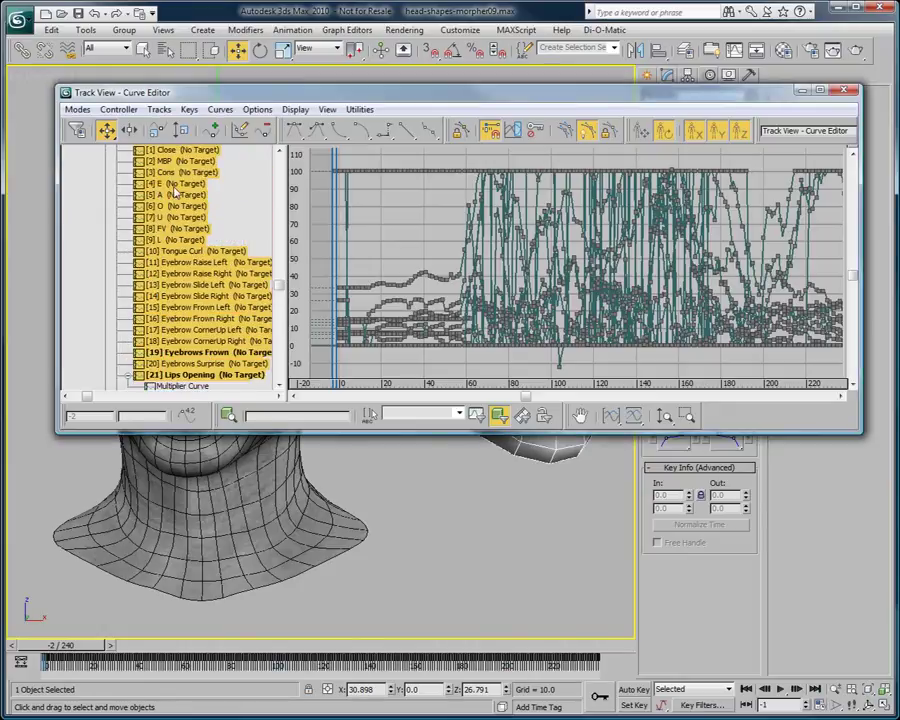
scroll(157, 326, "down", 4)
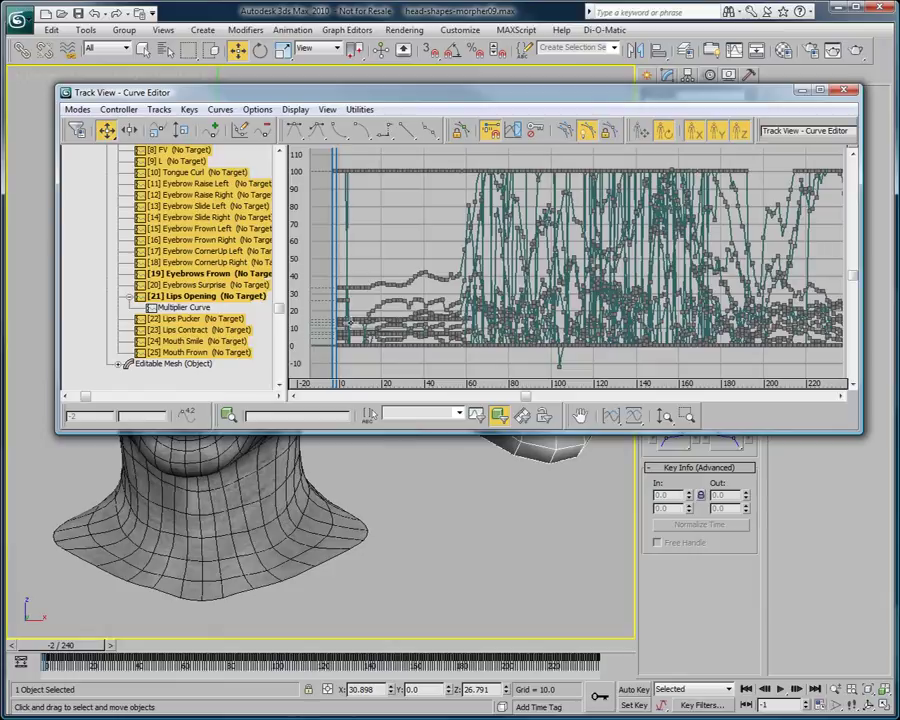
left_click(200, 297)
left_click_drag(860, 226, 882, 226)
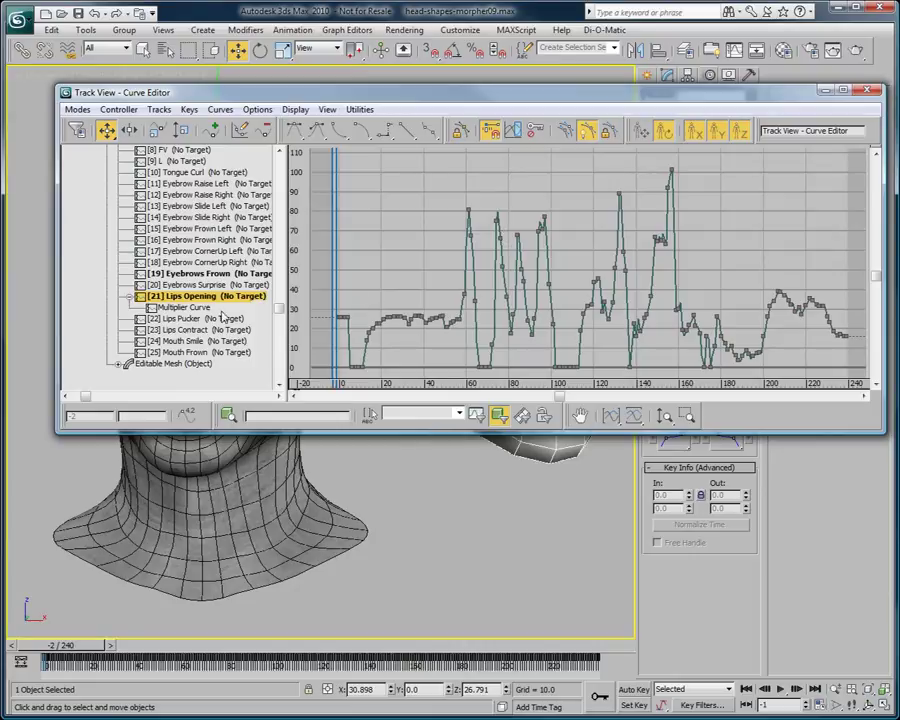
left_click(159, 109)
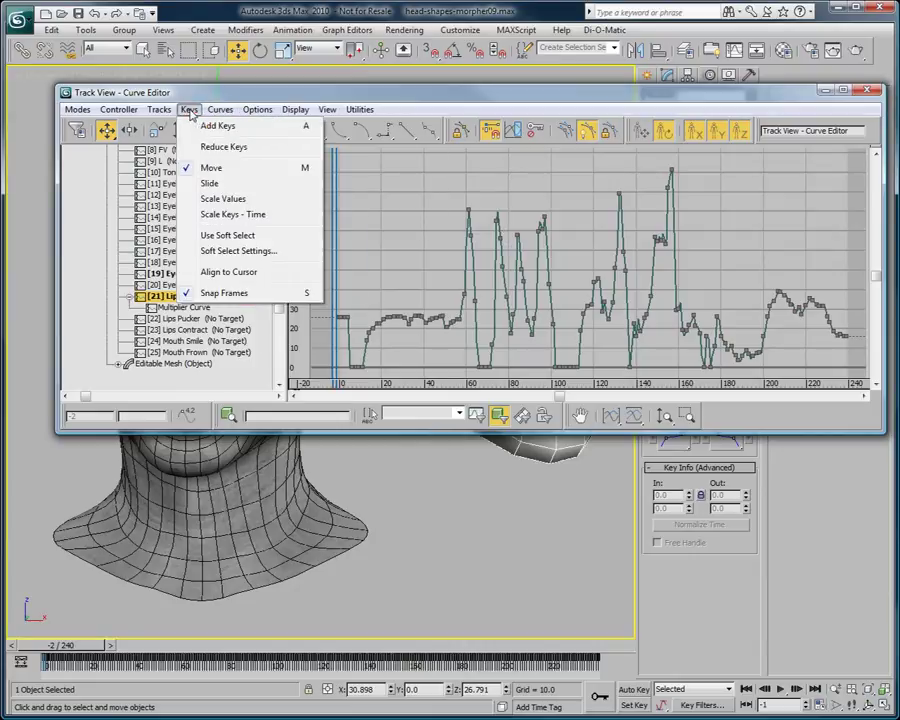
Reduce the Lips Opening keys with threshold 2, then undo the result
mouse_move(189, 109)
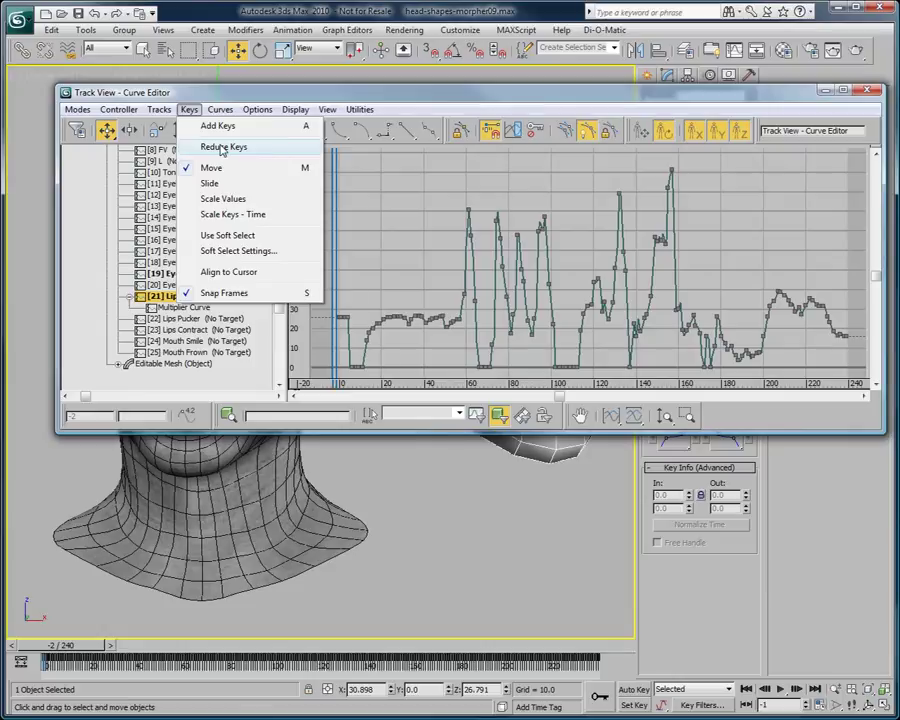
left_click(281, 152)
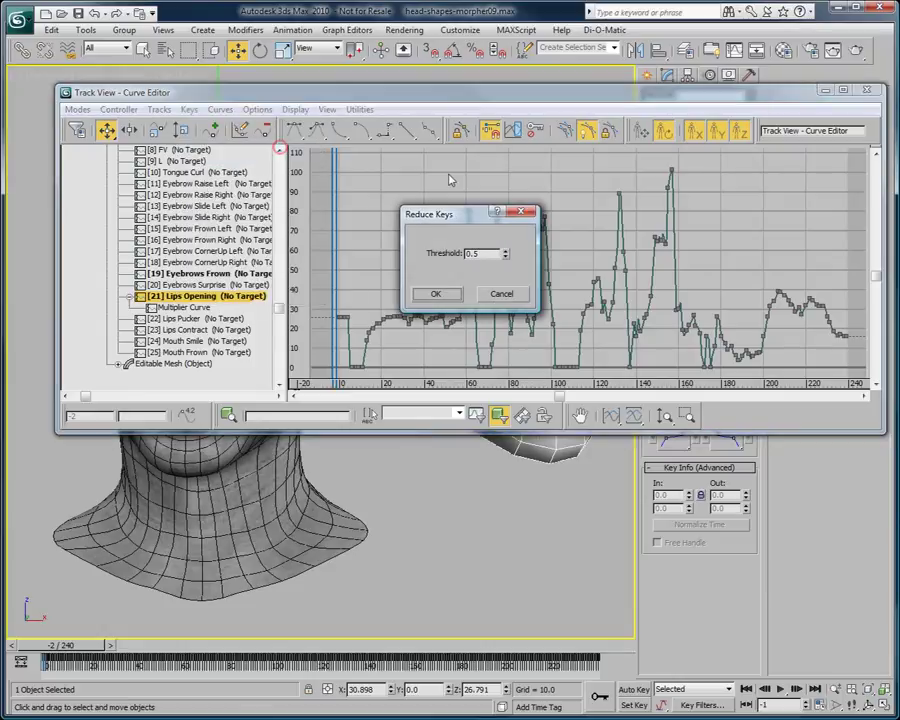
double_click(482, 252)
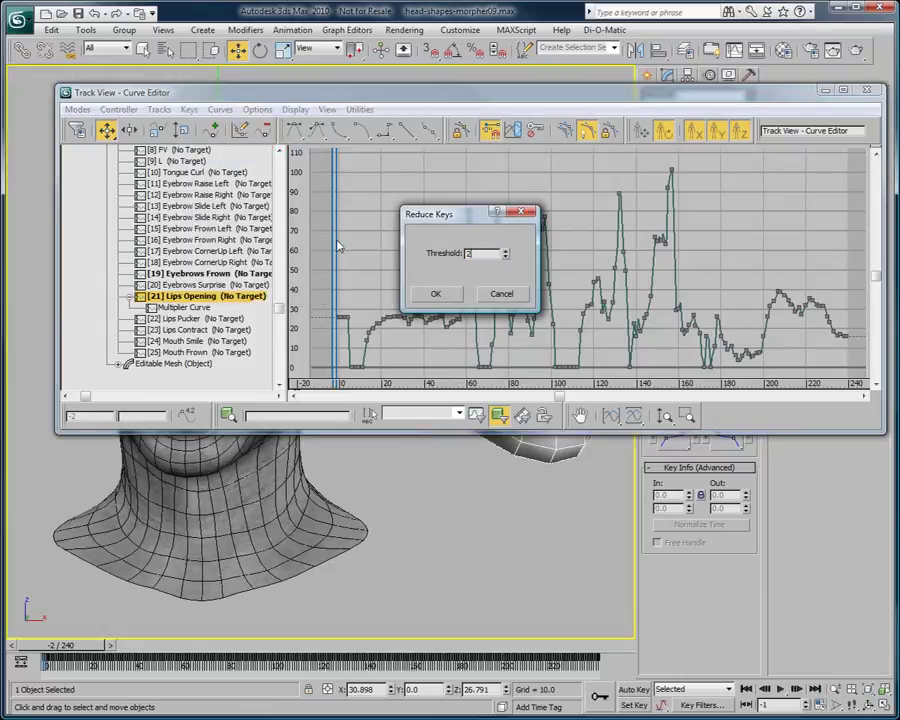
left_click(450, 296)
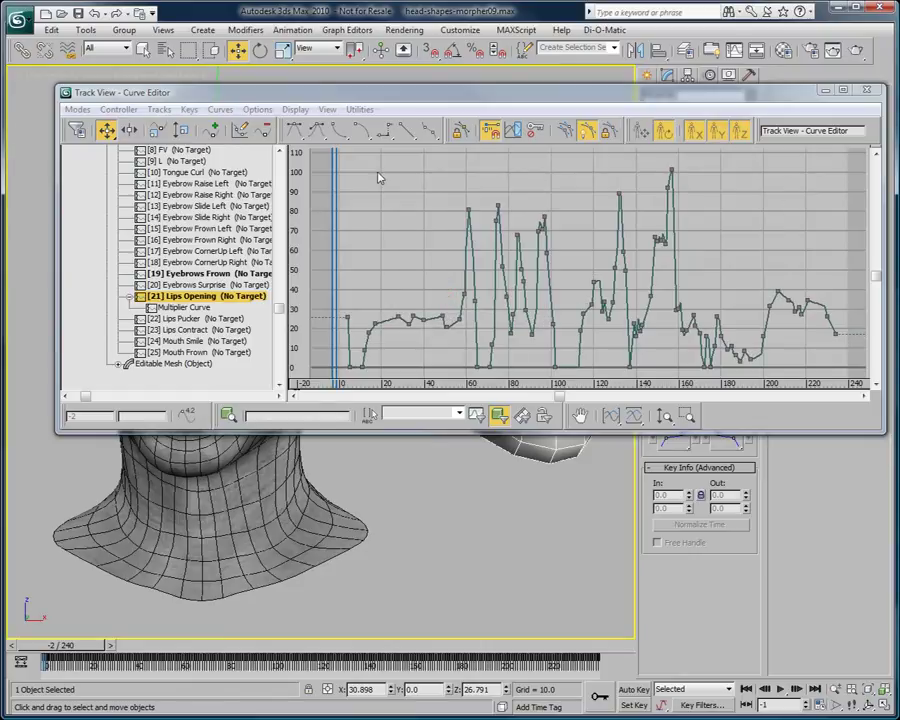
left_click(97, 13)
Reduce the keys again with threshold 0.5, then close Track View and play
left_click(189, 109)
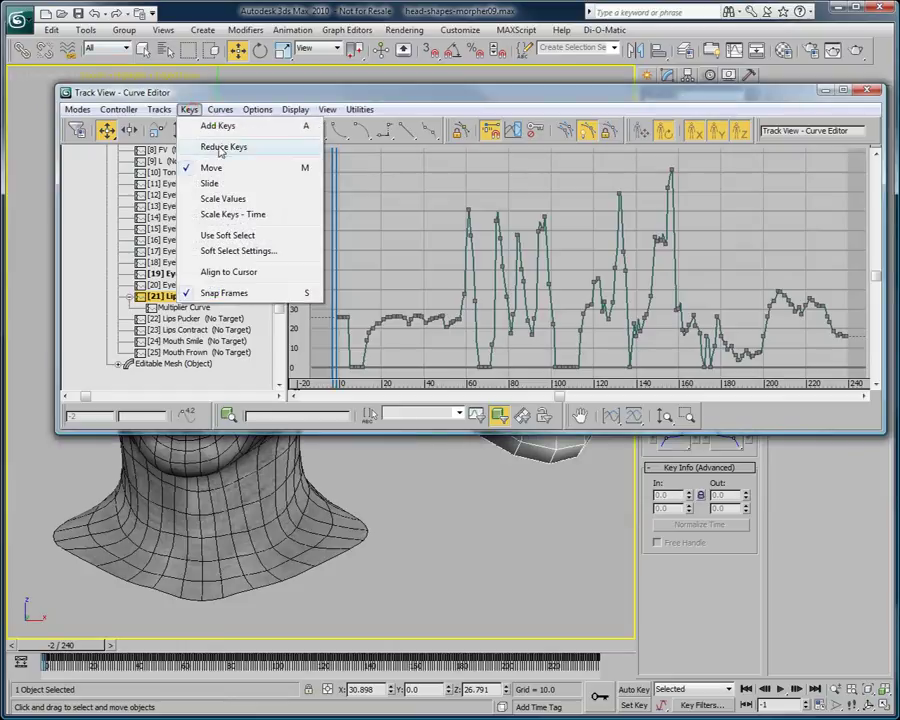
left_click(222, 147)
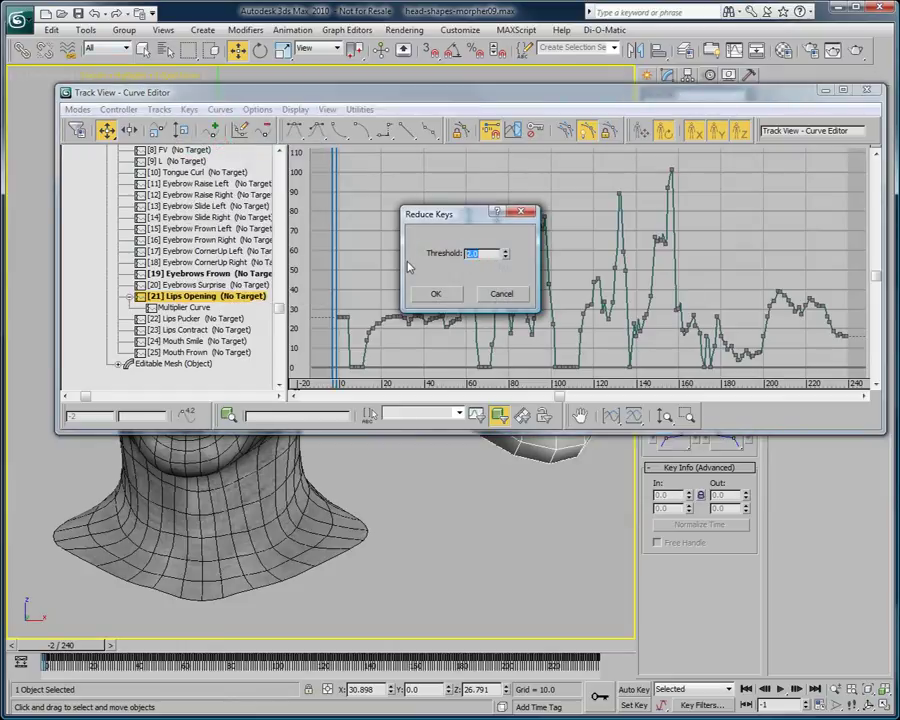
type("0.5")
left_click(436, 293)
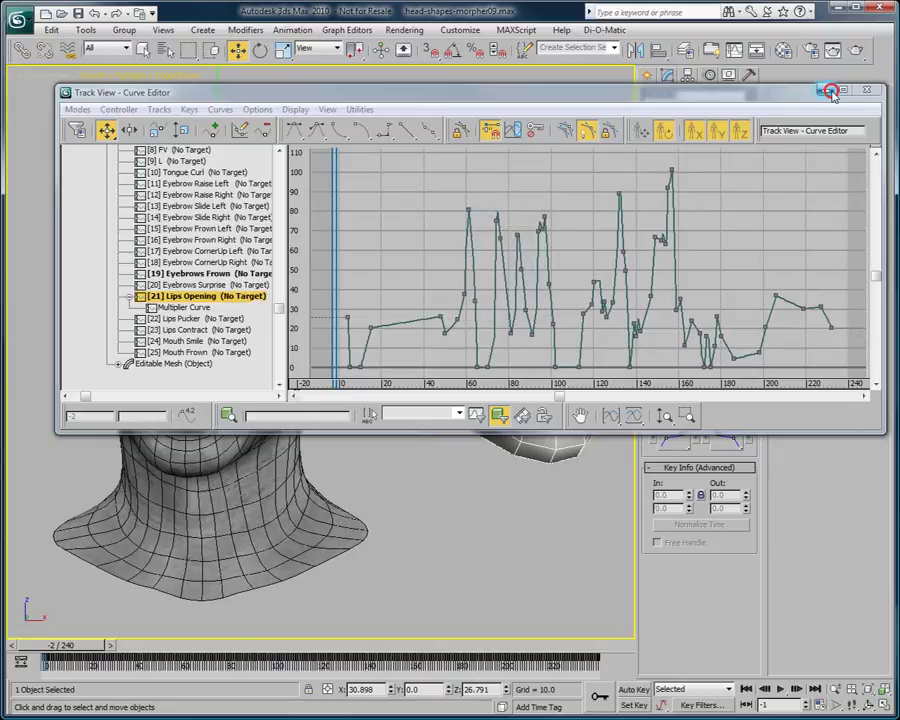
left_click(866, 90)
left_click(781, 689)
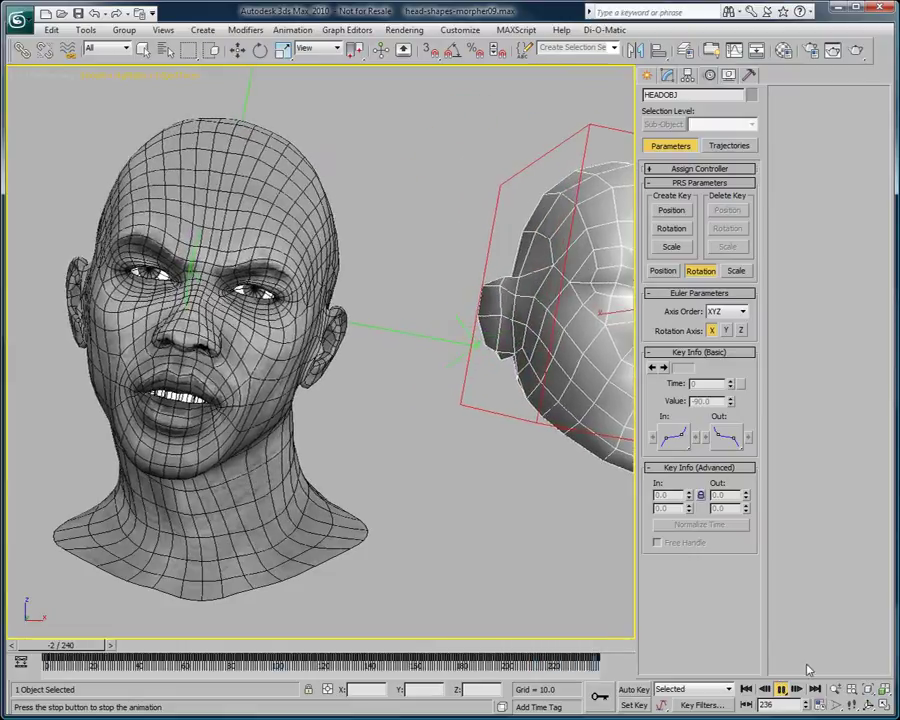
Stop playback at frame -1, clear the selection, and restore four viewports with Alt+W
left_click(781, 688)
key("w")
left_click(746, 688)
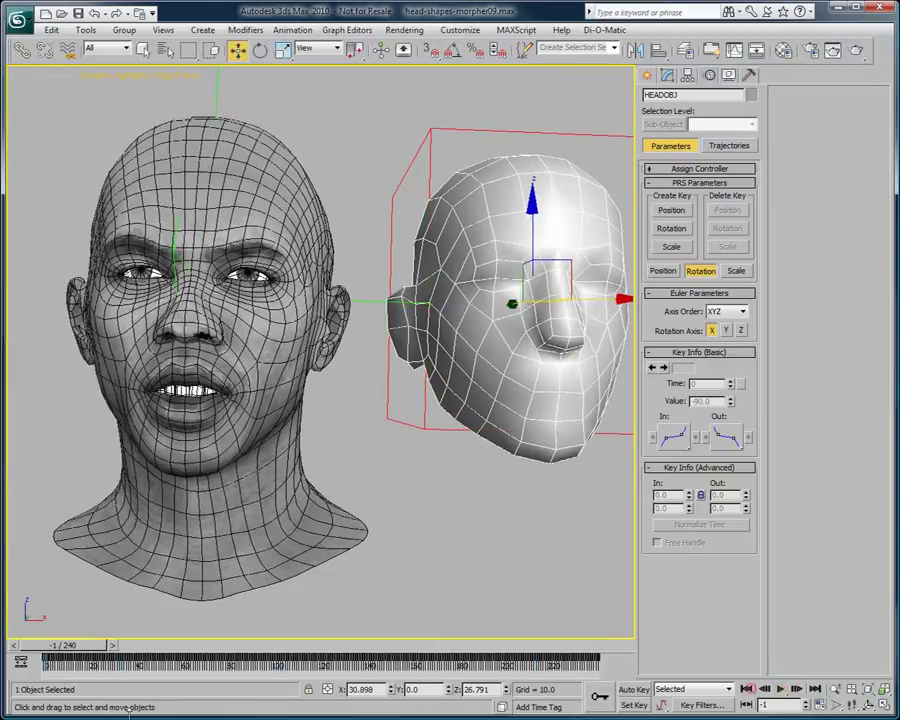
left_click(446, 530)
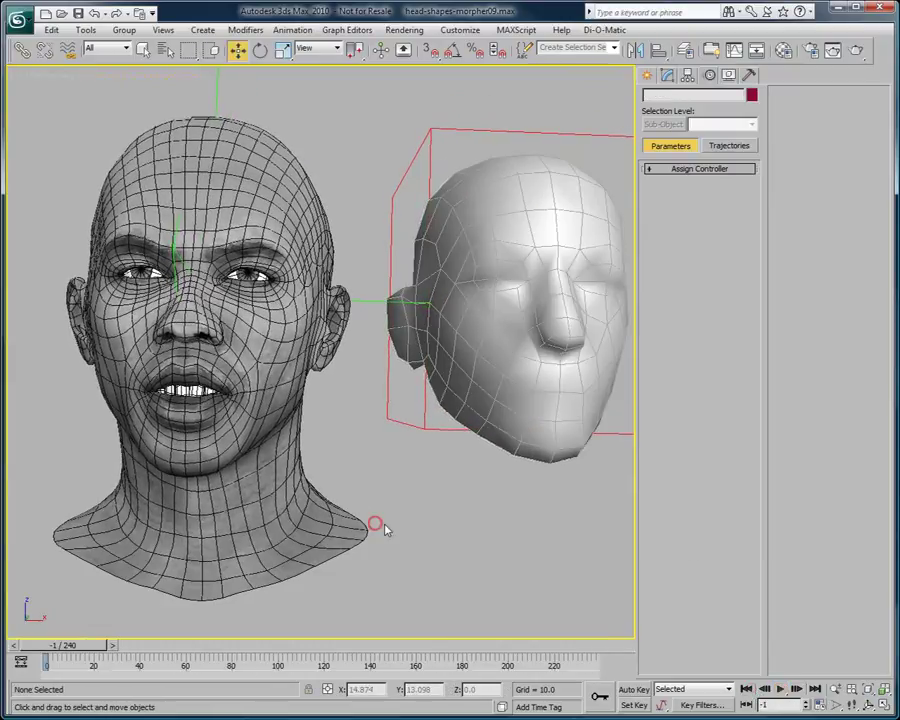
key("alt+w")
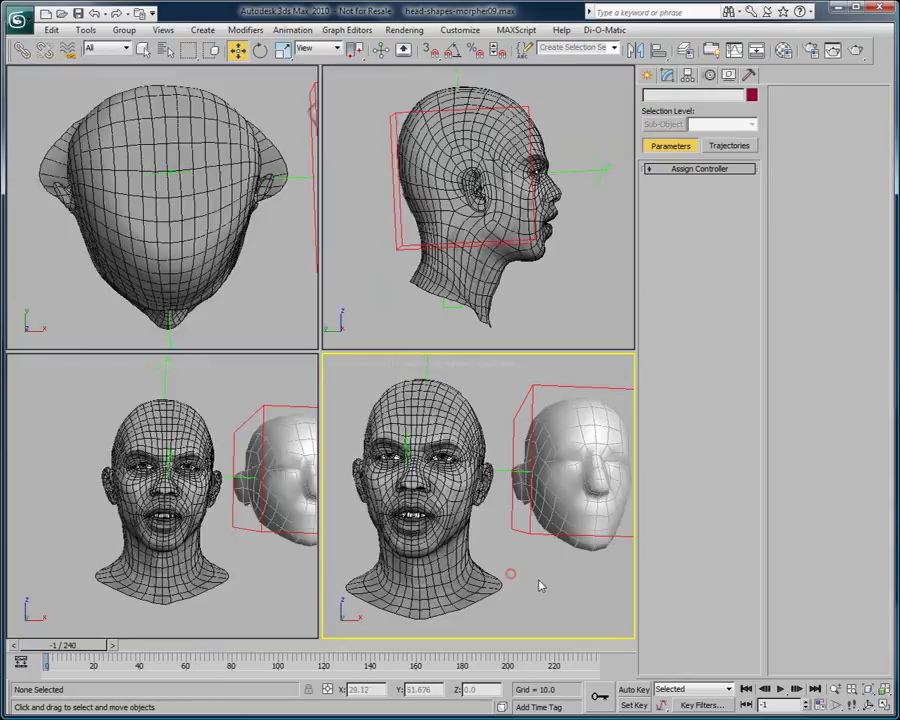
Choose hey-01.fbx from the application menu's Import command
left_click(15, 16)
left_click(58, 207)
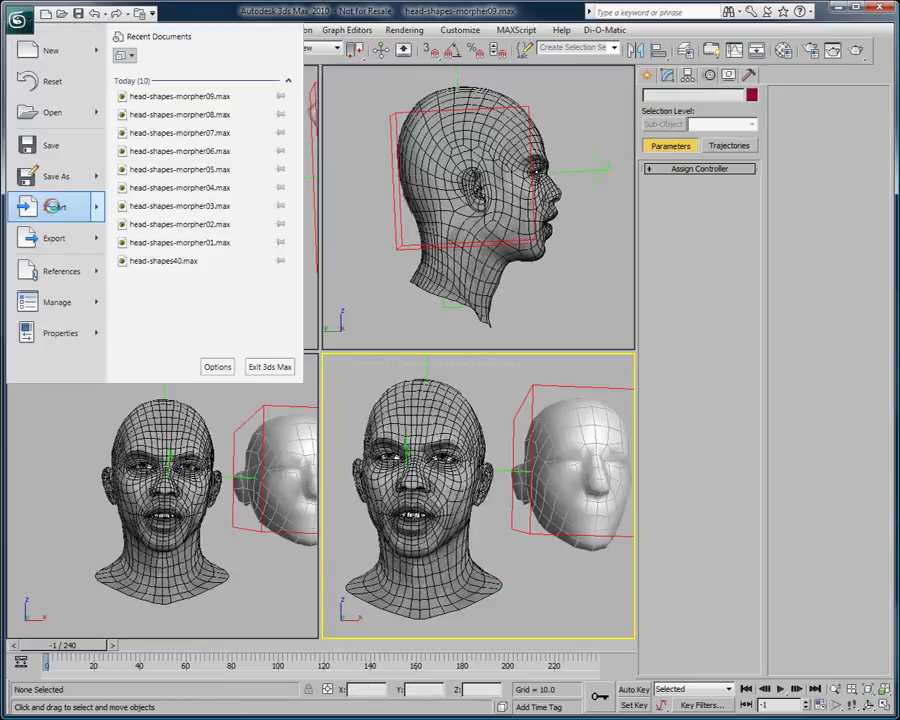
left_click(250, 63)
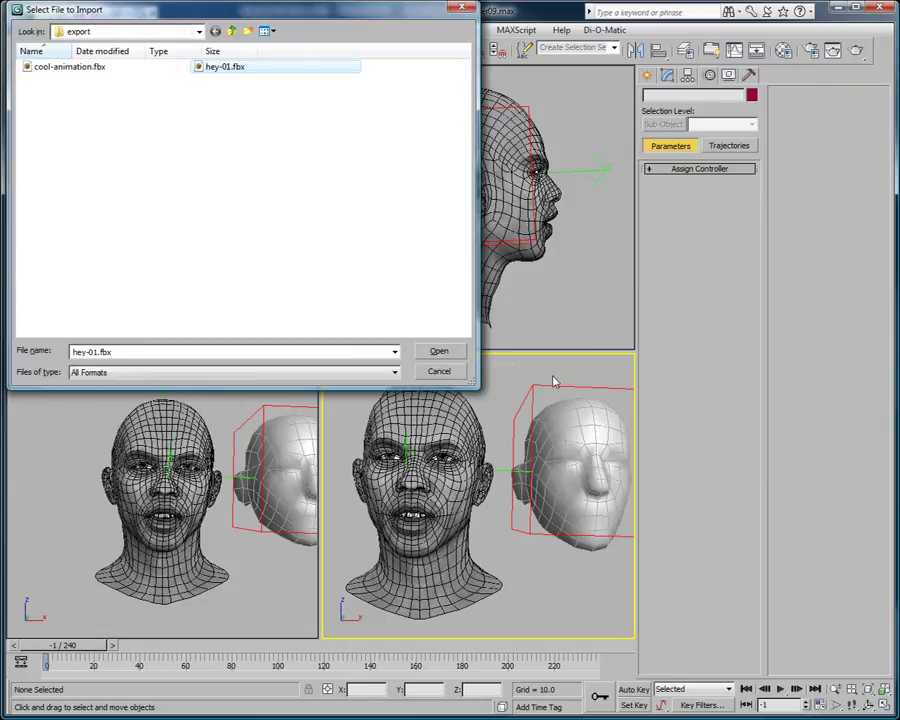
left_click(441, 351)
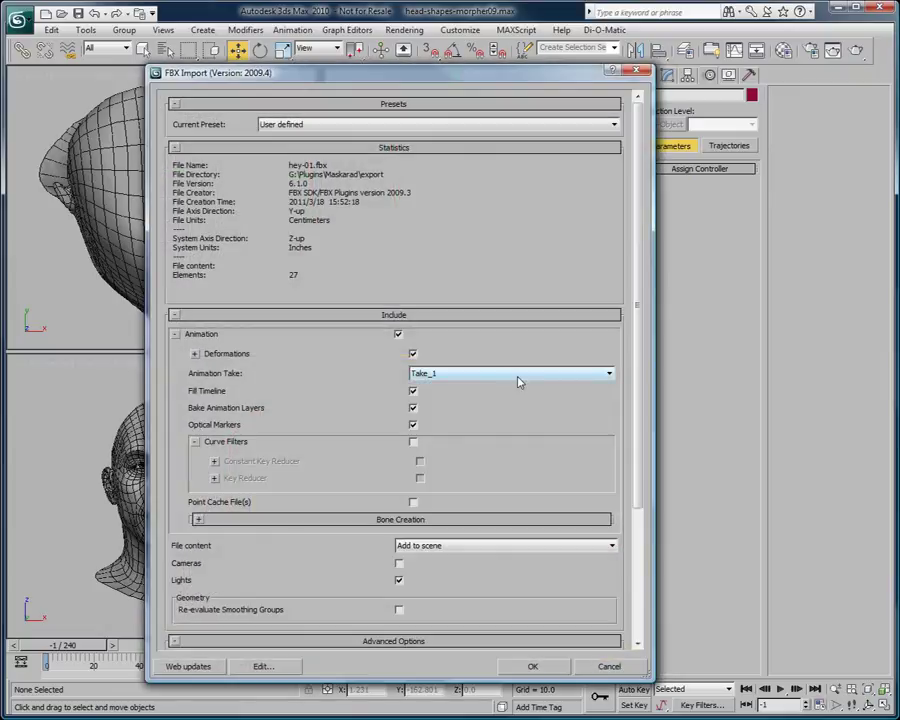
Import it with file units converted to Decimeters and File content set to Update scene elements
left_click_drag(639, 392, 631, 587)
left_click(451, 517)
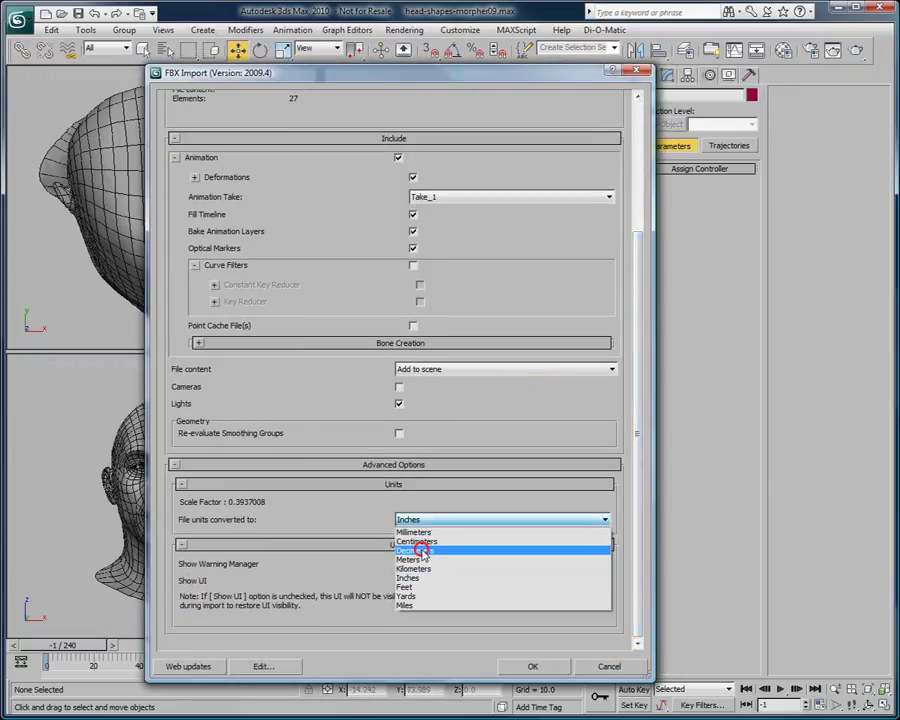
left_click(420, 544)
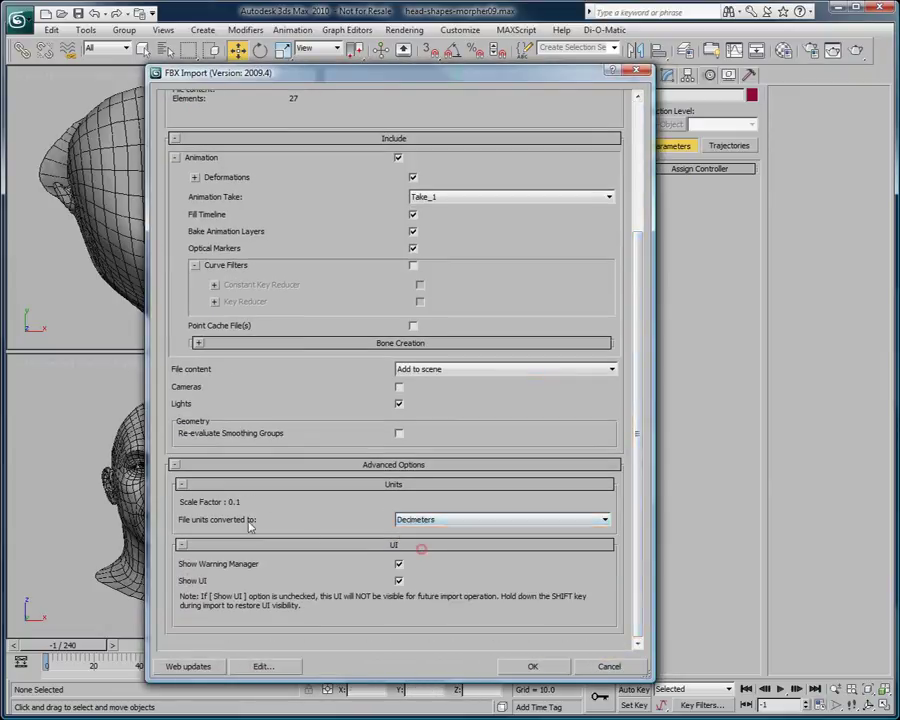
left_click(426, 371)
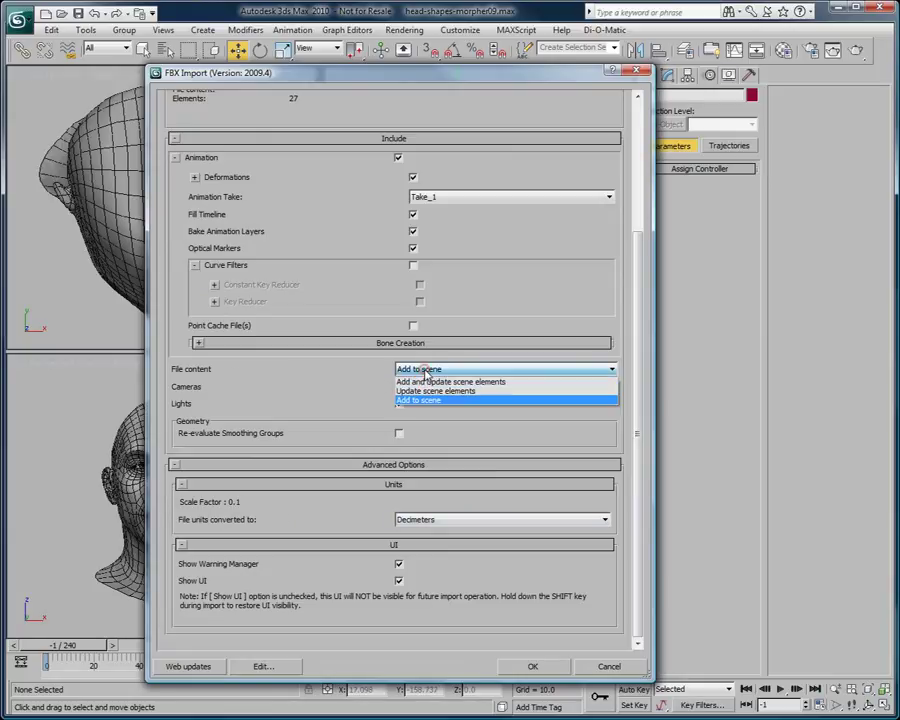
left_click(432, 390)
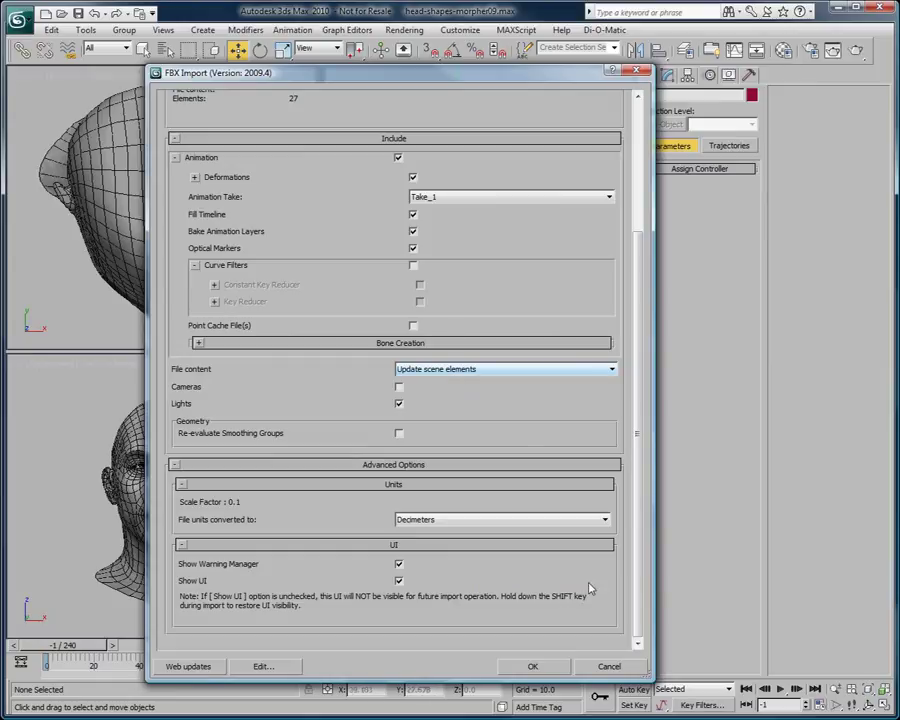
left_click(546, 669)
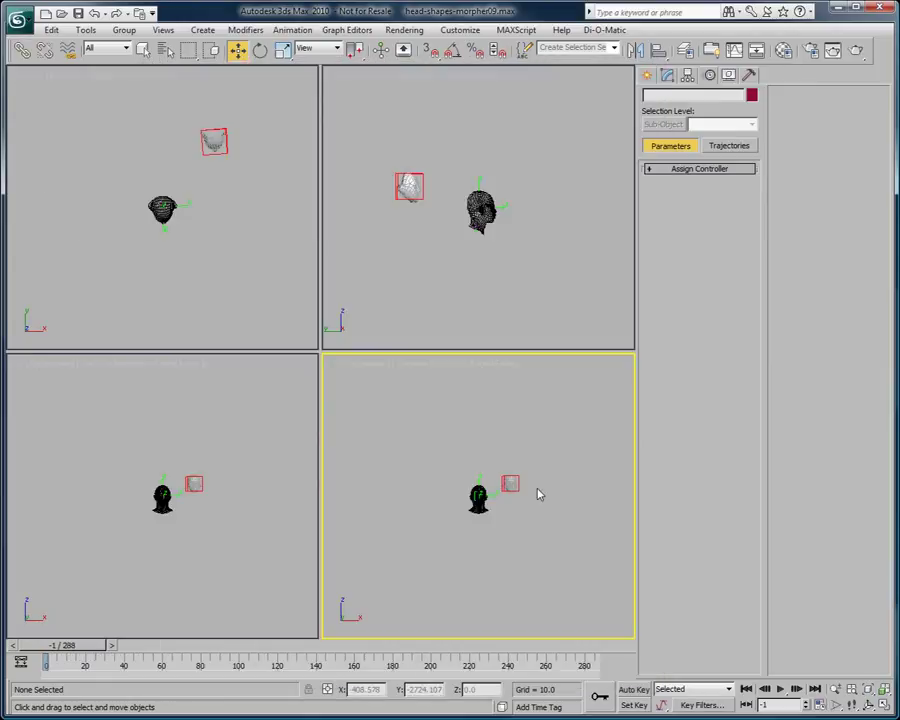
Fit the head in a maximized Perspective view, play the animation to frame 206, and open the Curve Editor
key("z")
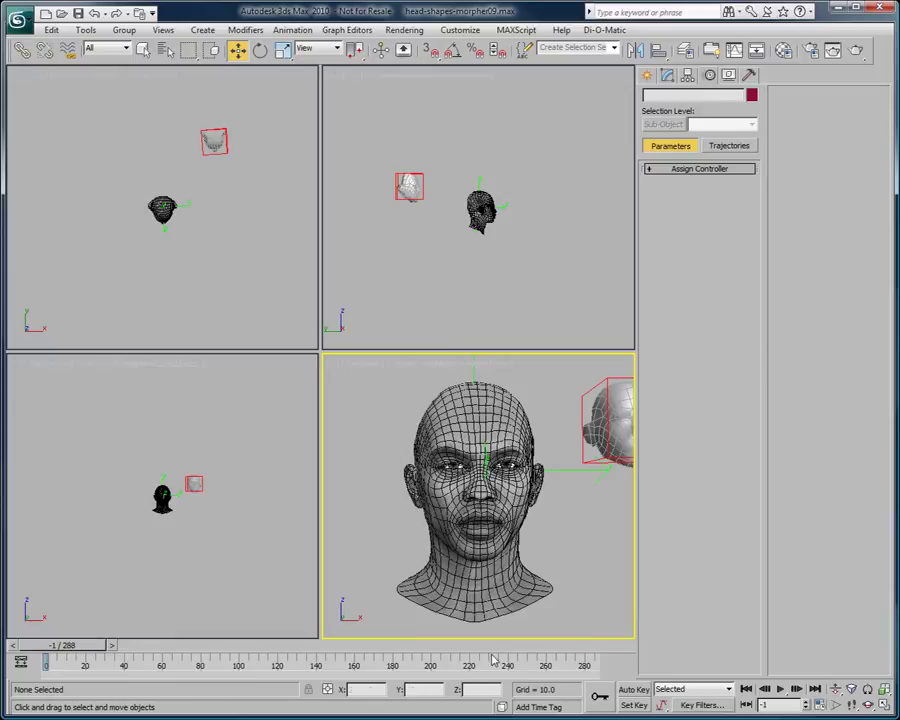
key("alt+w")
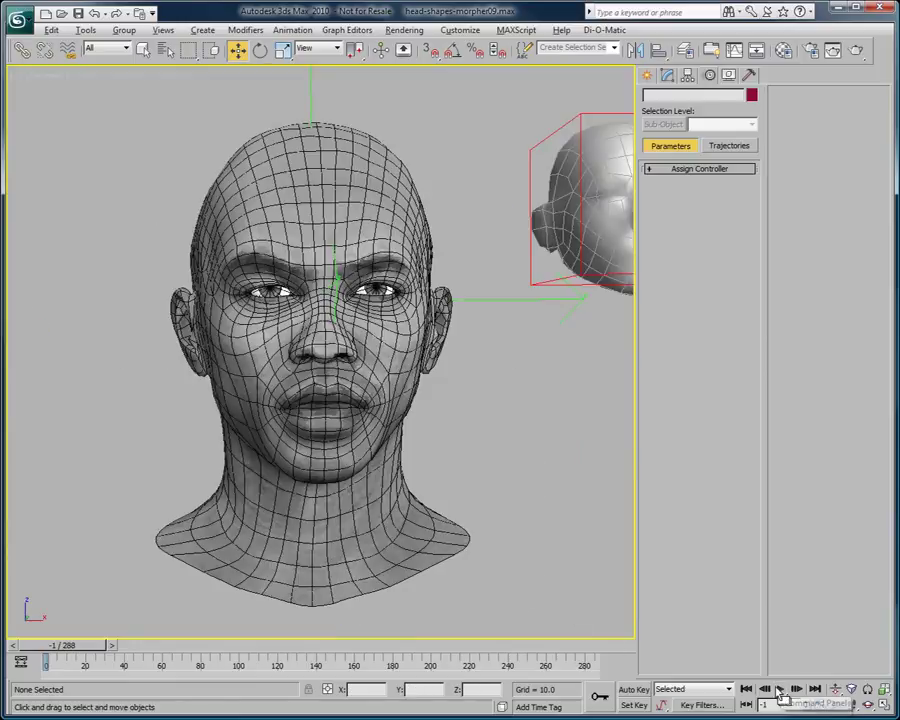
left_click(781, 689)
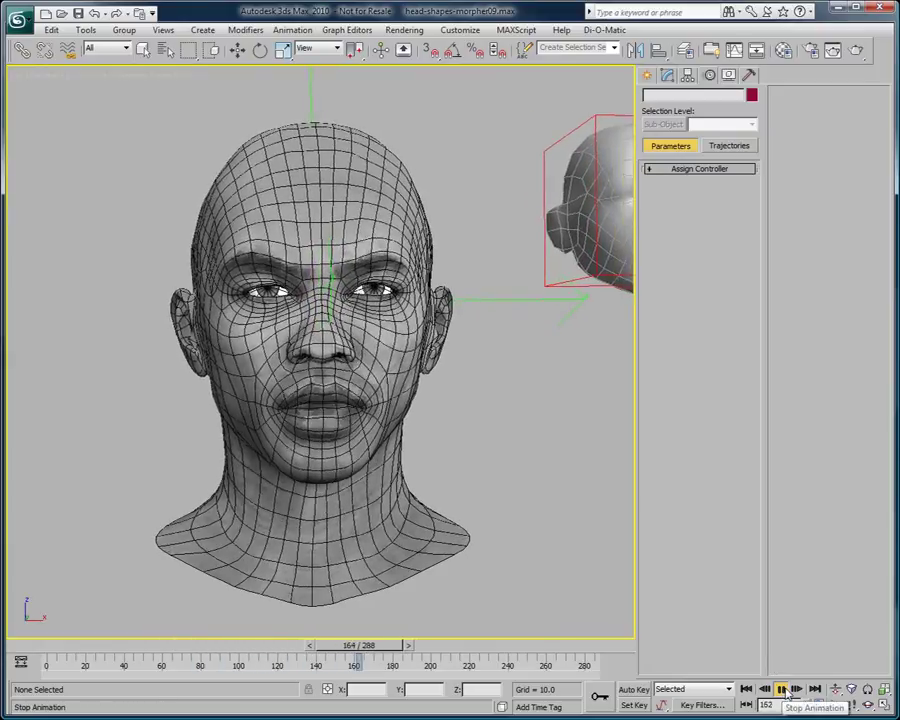
left_click(783, 690)
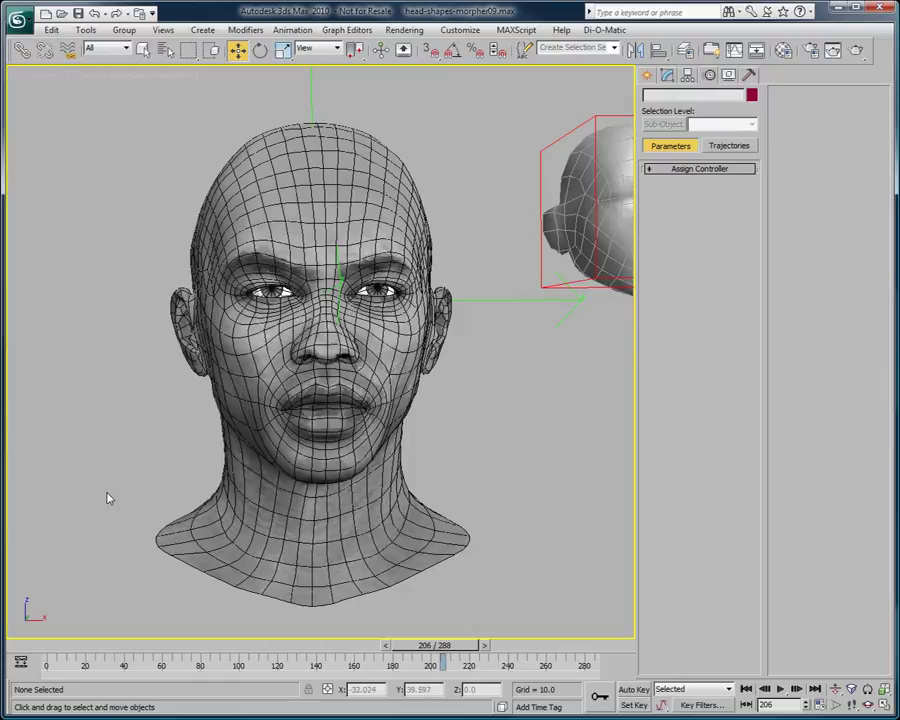
left_click(734, 49)
scroll(160, 240, "down", 3)
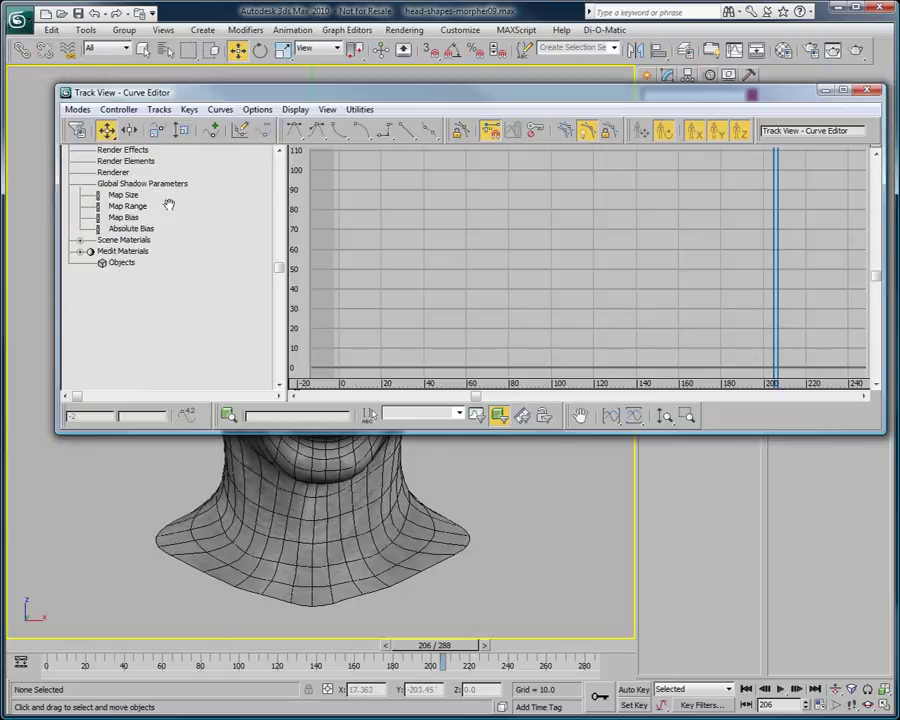
Select the head and show the Morpher's [9] Mouth-A channel with its Multiplier Curve
left_click(277, 497)
scroll(178, 295, "down", 3)
scroll(180, 300, "down", 9)
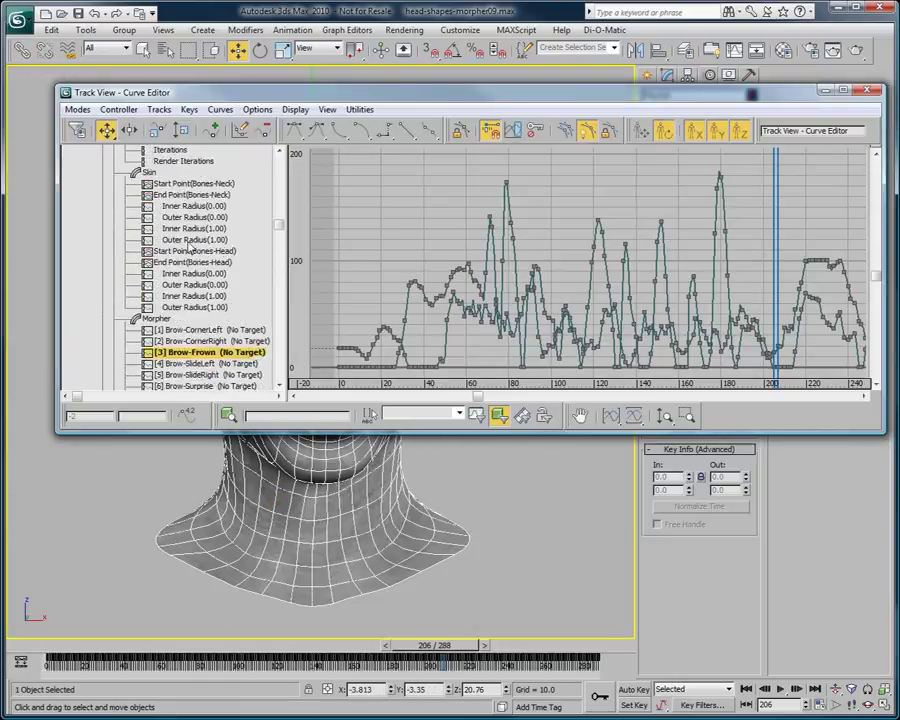
left_click(190, 273)
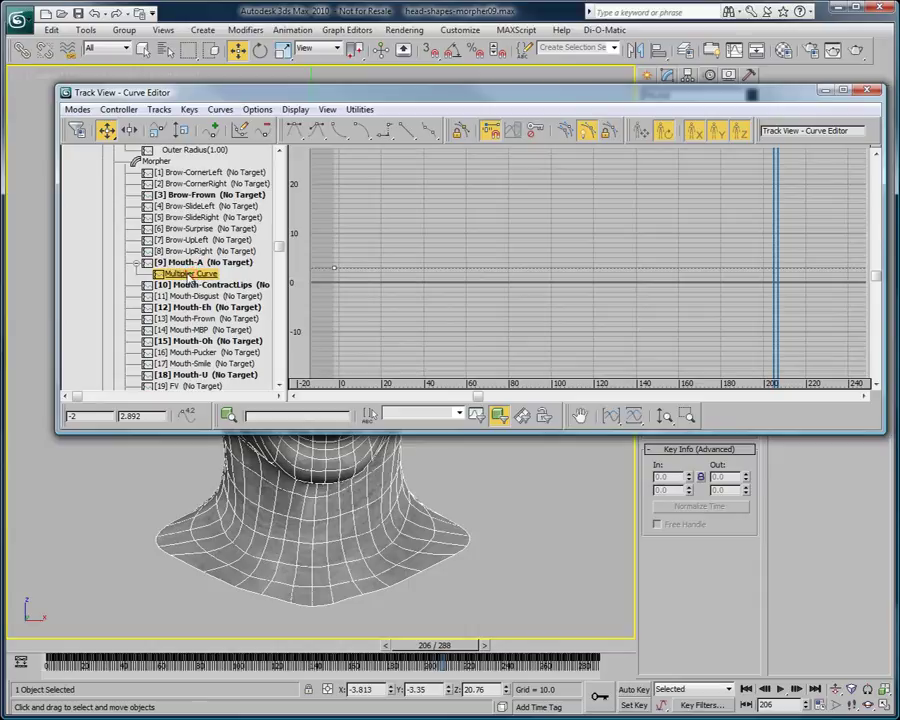
left_click(195, 263)
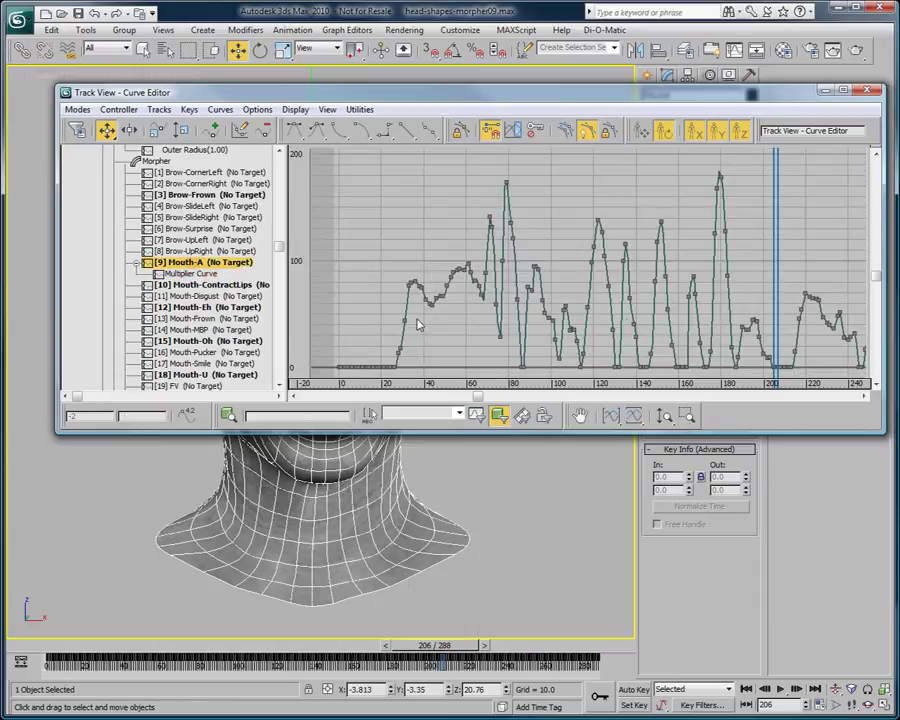